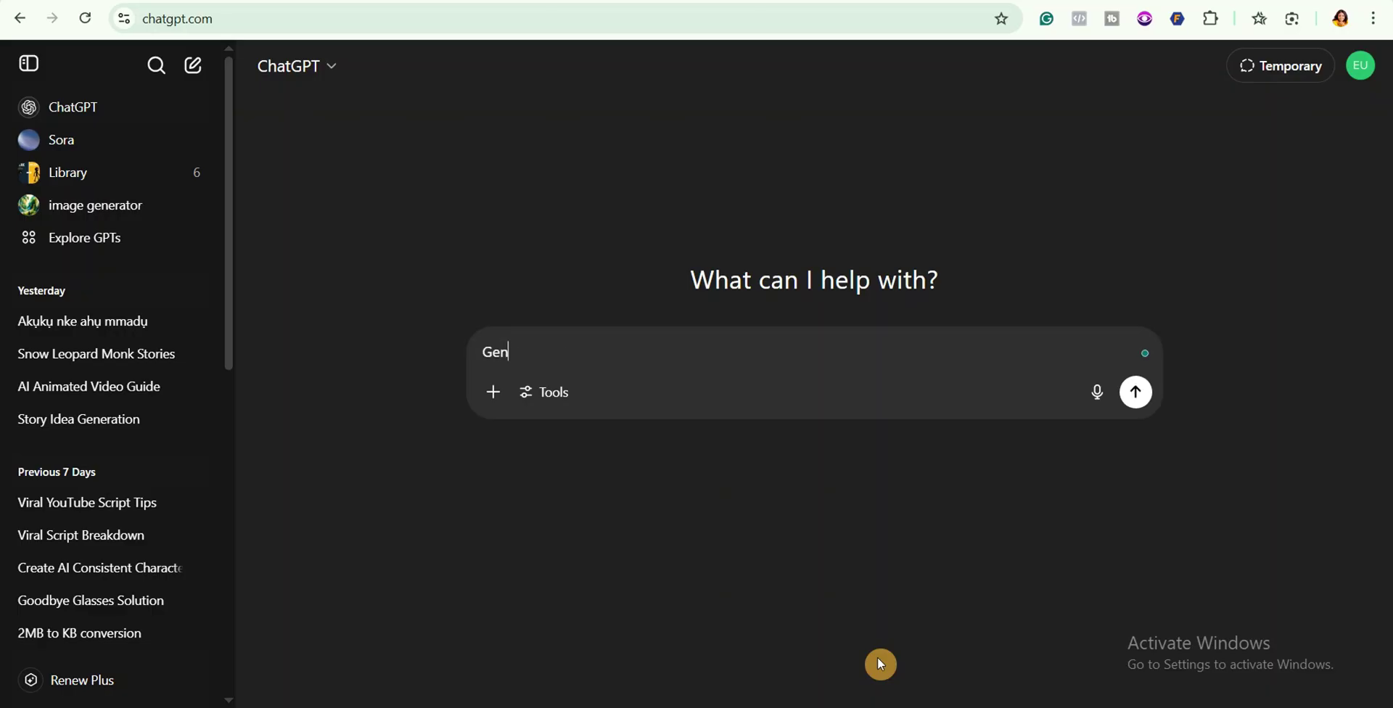
# Ask ChatGPT for a 16:9 Pixar-style curly-haired African woman YouTuber in an 'AI With Eunex' t-shirt
pyautogui.write('n wo')
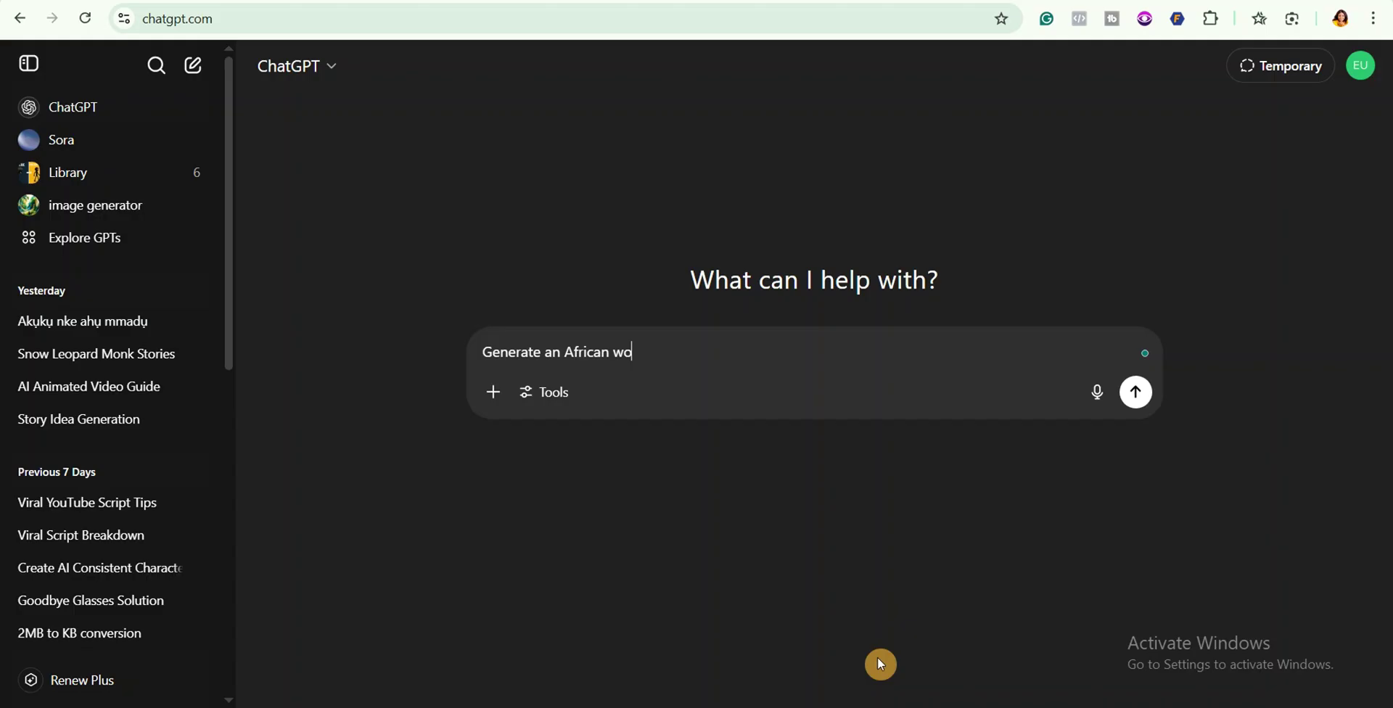
pyautogui.write('man with an express')
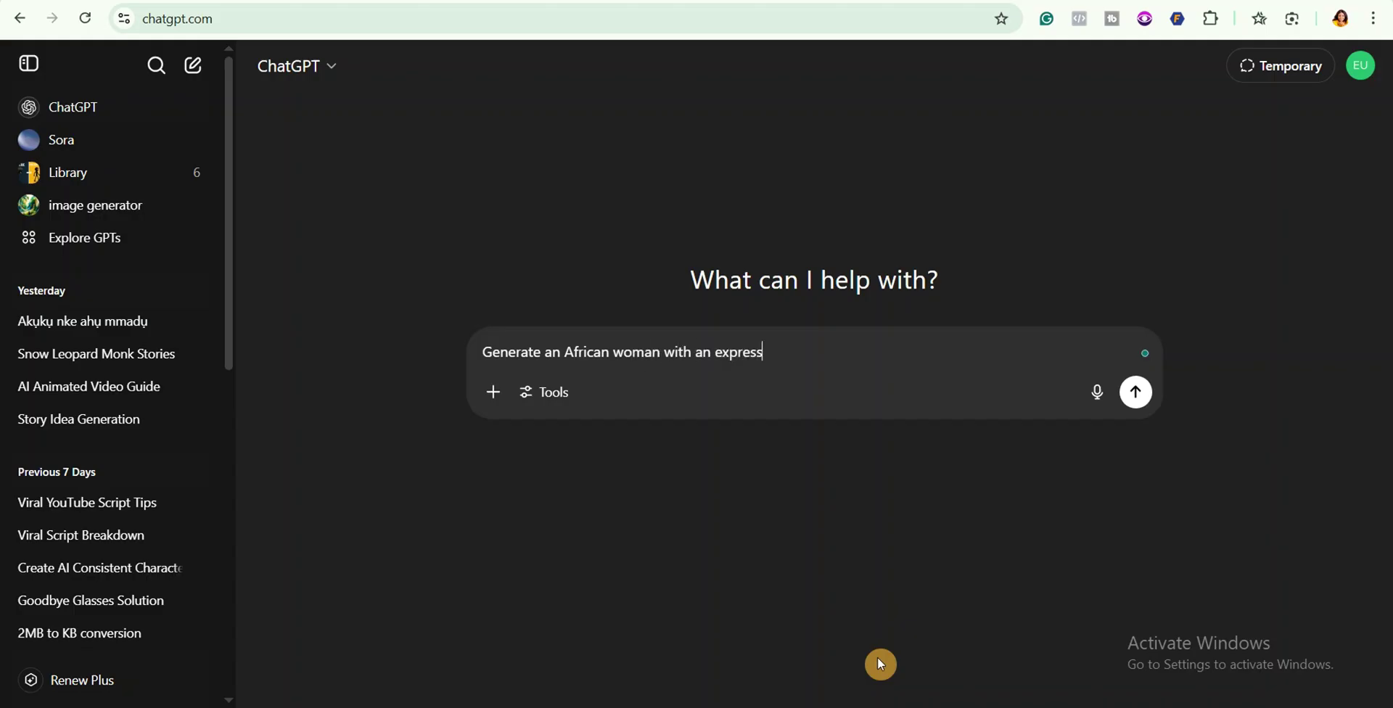
pyautogui.write('ive e')
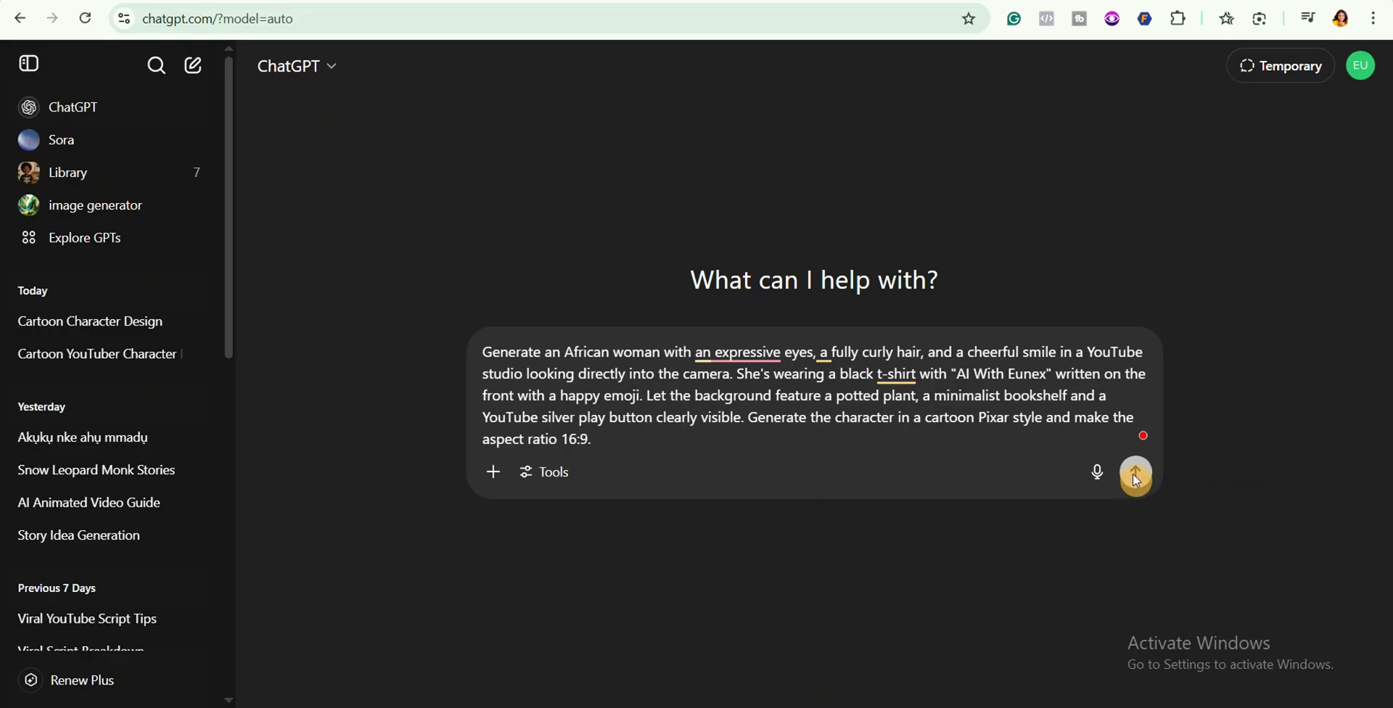
pyautogui.click(1136, 473)
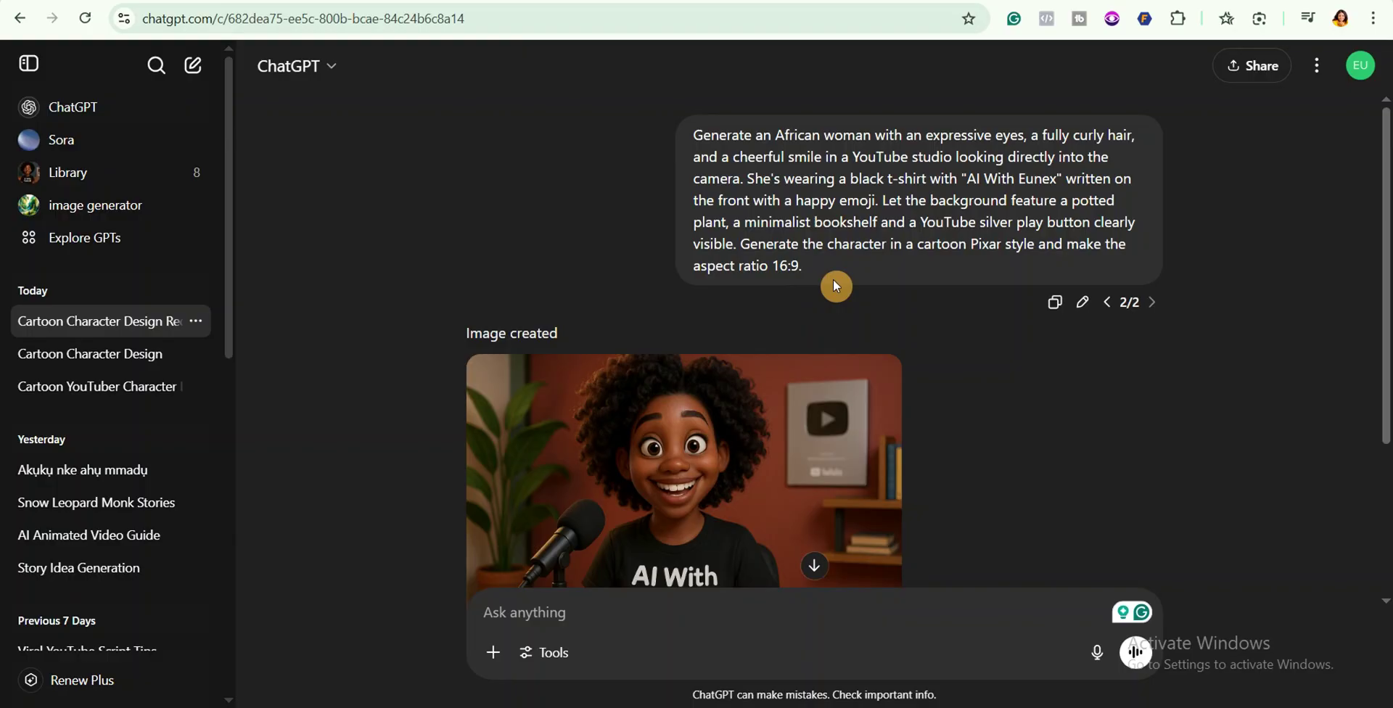
# Scroll down to the finished studio-microphone image and start a follow-up prompt
pyautogui.scroll(-3, 833, 280)
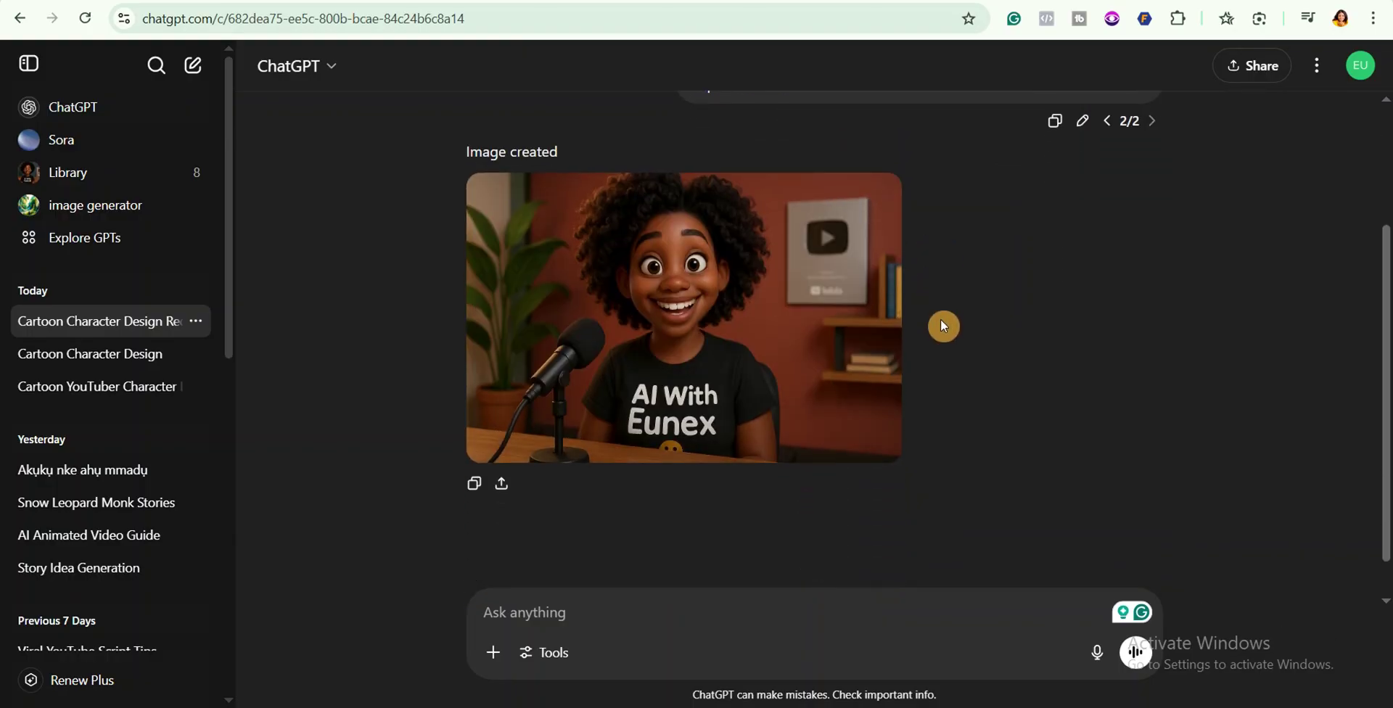
pyautogui.scroll(-1, 940, 319)
pyautogui.click(516, 616)
# Send a prompt for the same character in a coffee shop holding a warm mug
pyautogui.write('Gene')
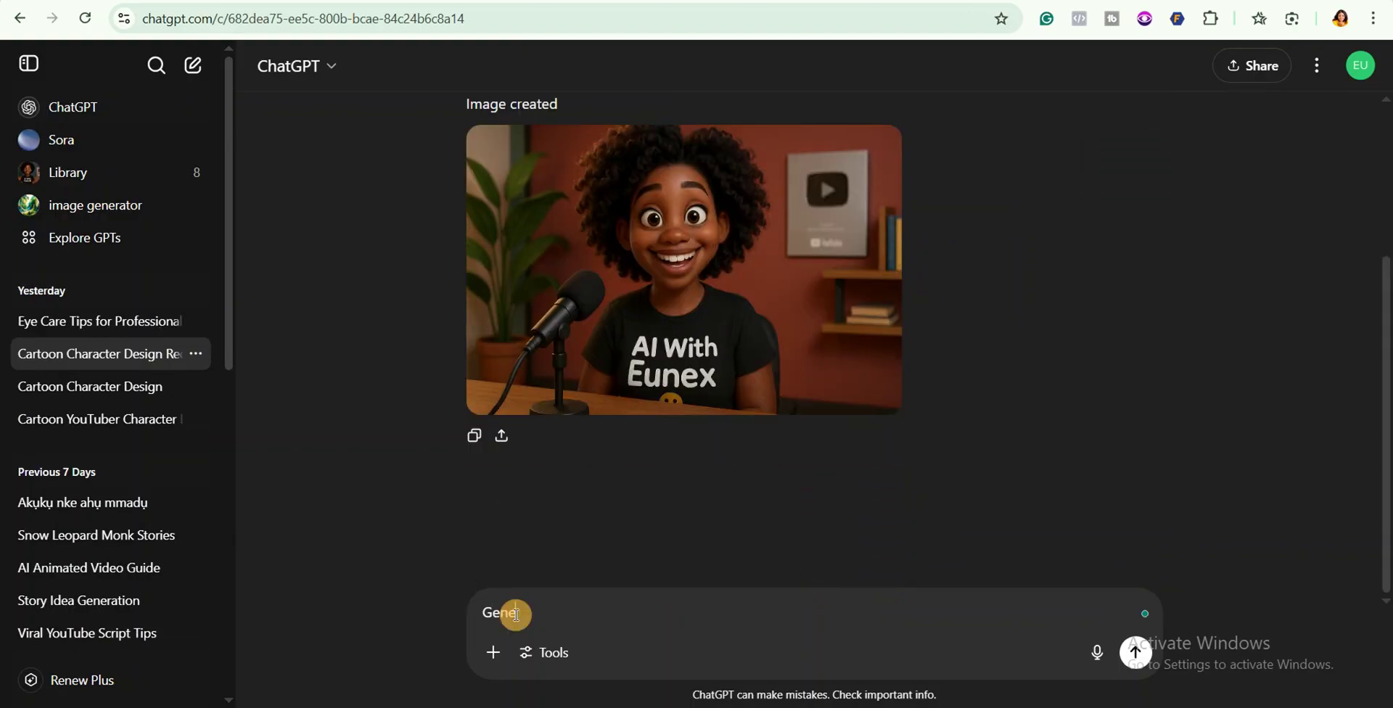
pyautogui.write('rate the same character sitting')
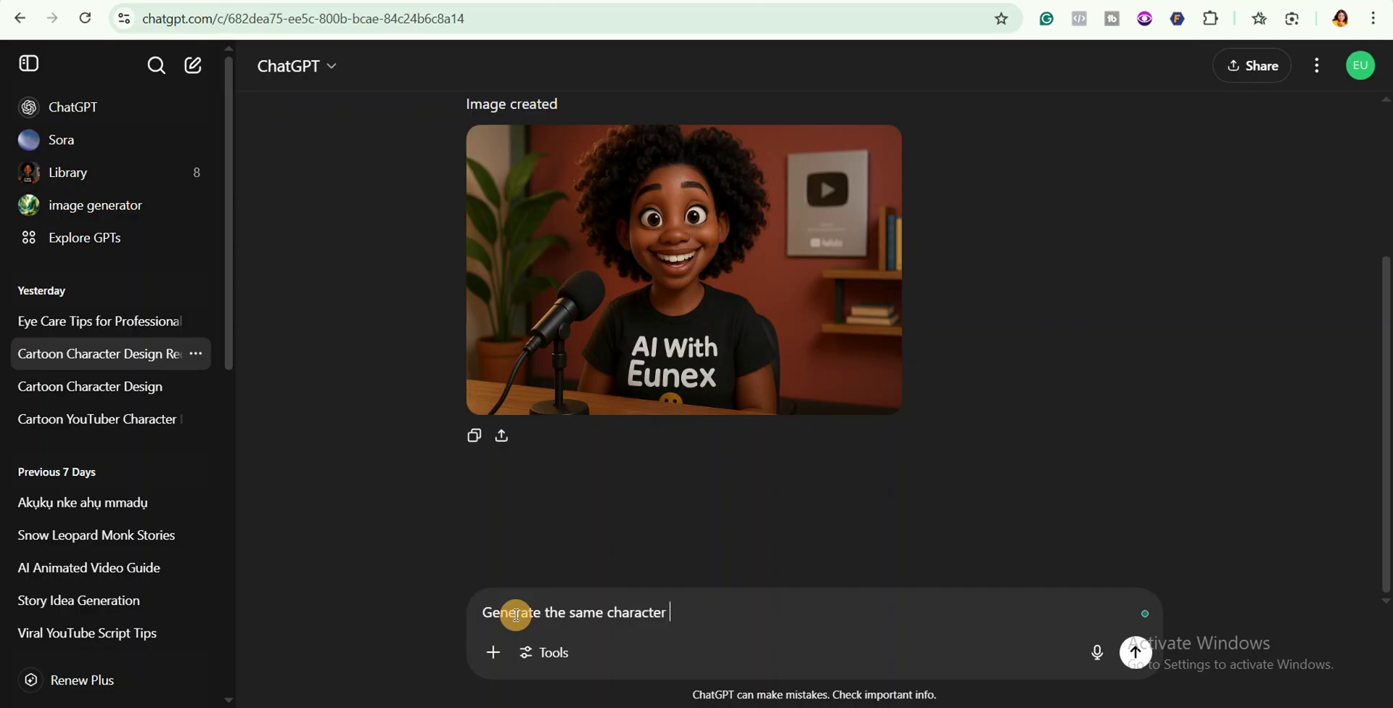
pyautogui.write(' in a coffee shop with one hand holding a warm mug, leaning slightly forward like she\'s deep in conversation with a friend. She\'s wearing a black t-shirt with "AI')
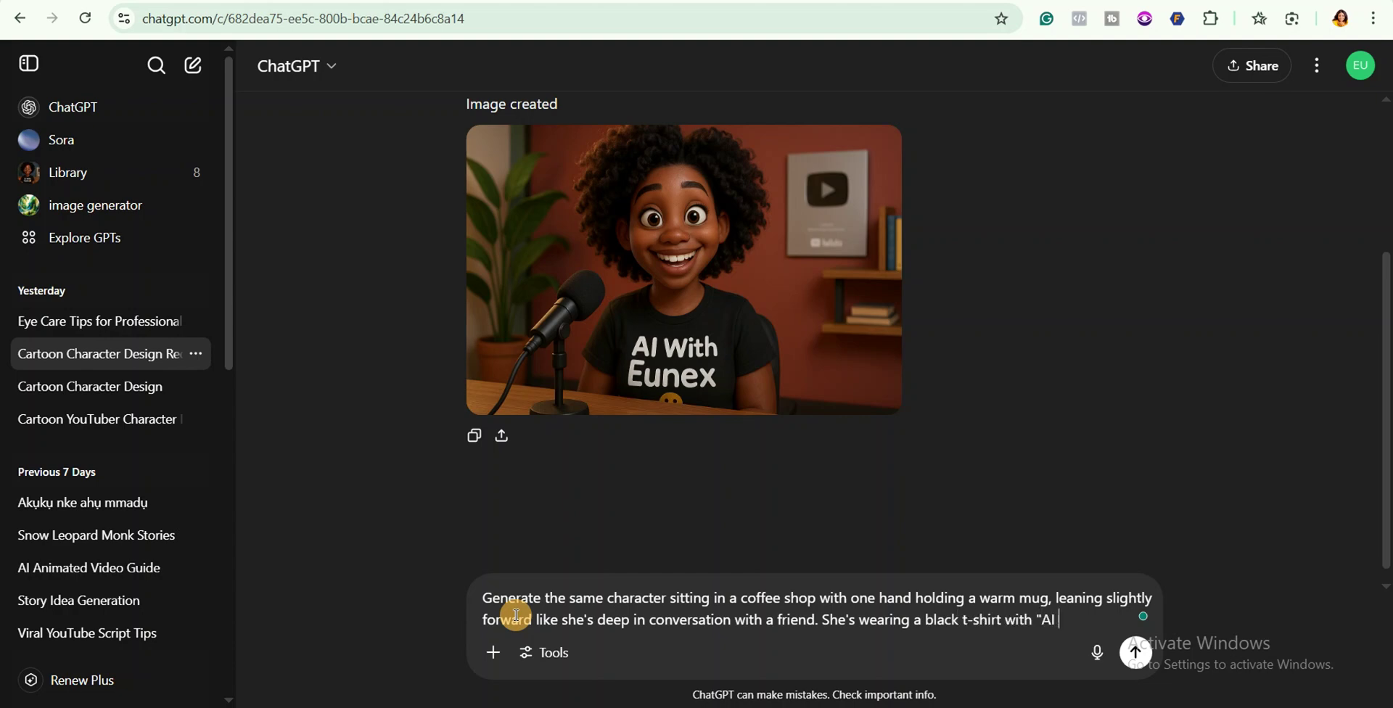
pyautogui.write('written on t')
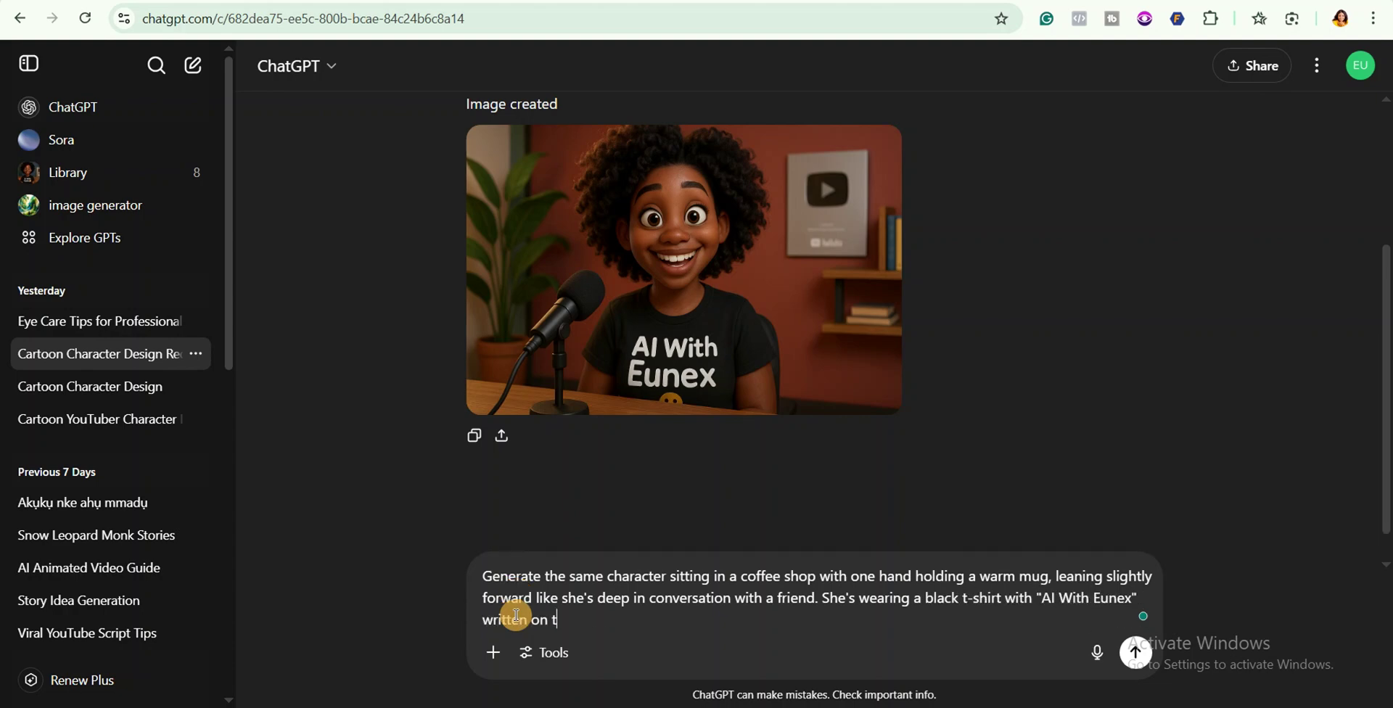
pyautogui.write('.')
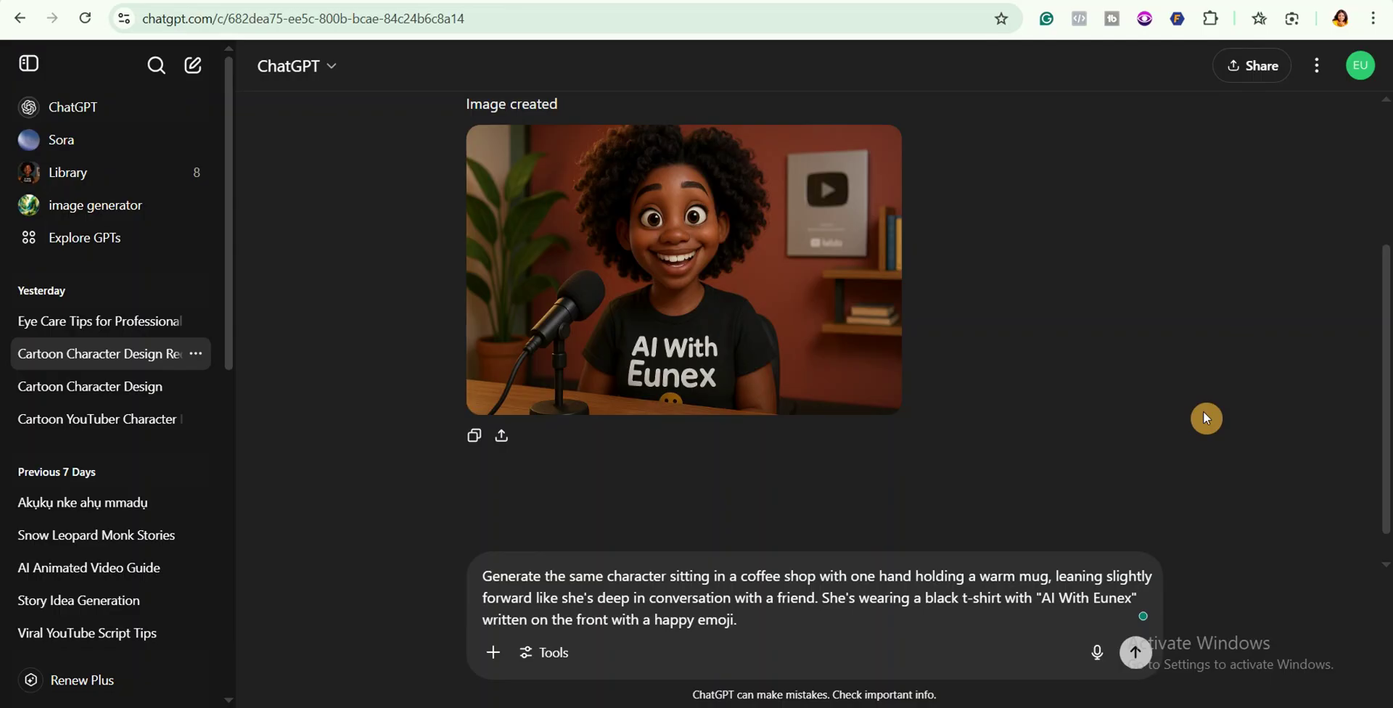
pyautogui.press('Return')
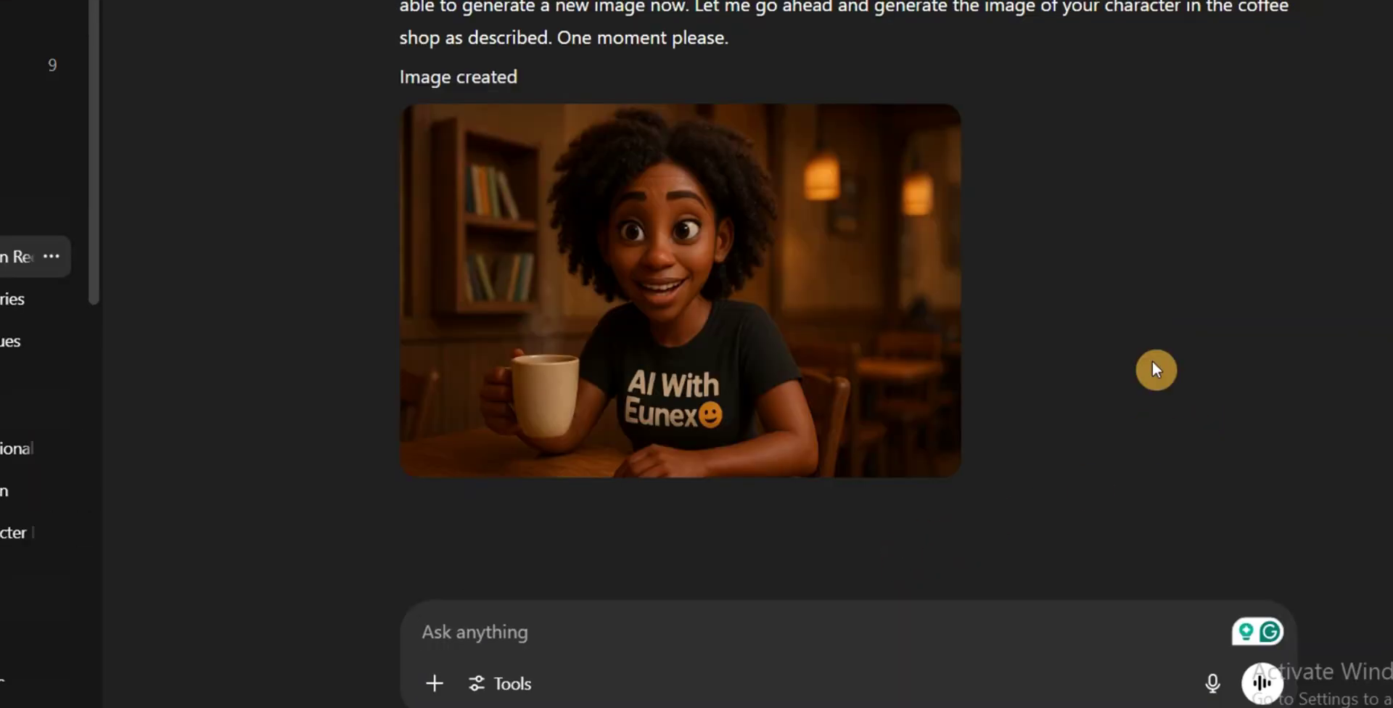
# Download the studio image and paste a prompt for her relaxing on a sofa watching television
pyautogui.moveTo(759, 419)
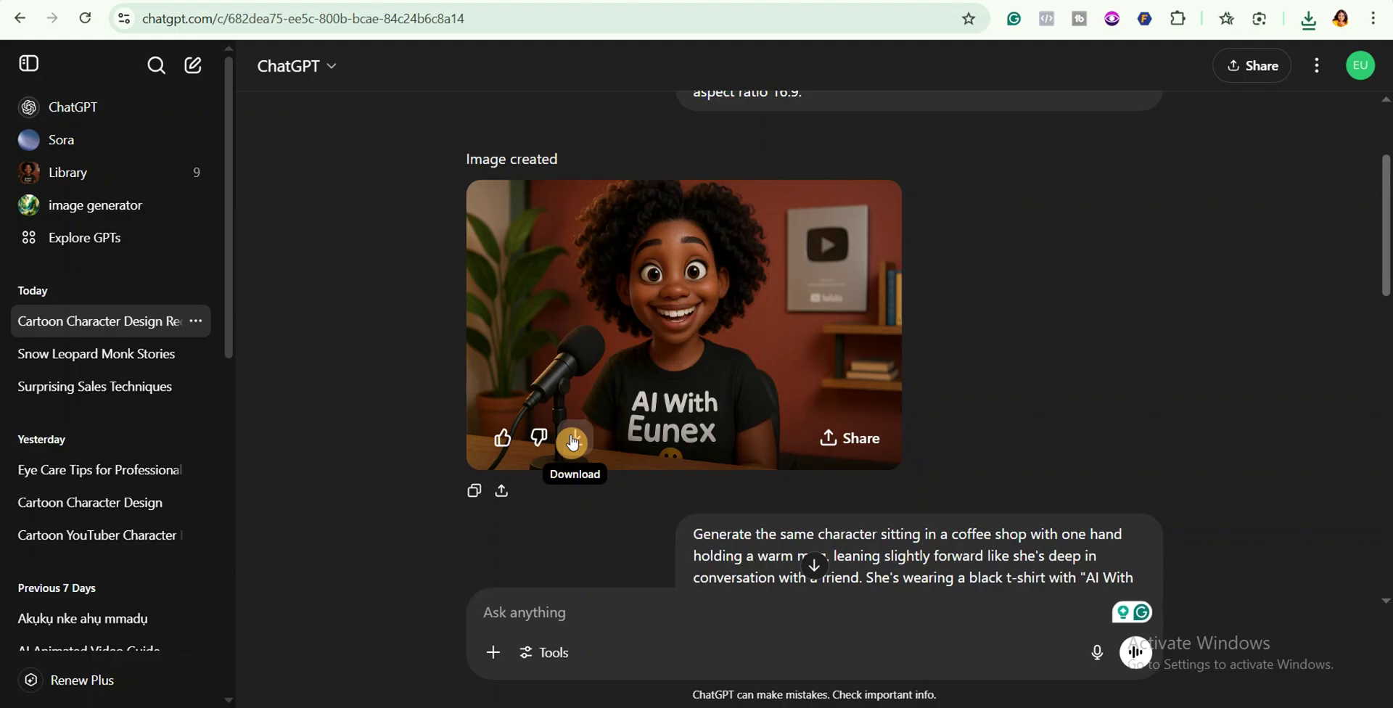
pyautogui.click(573, 442)
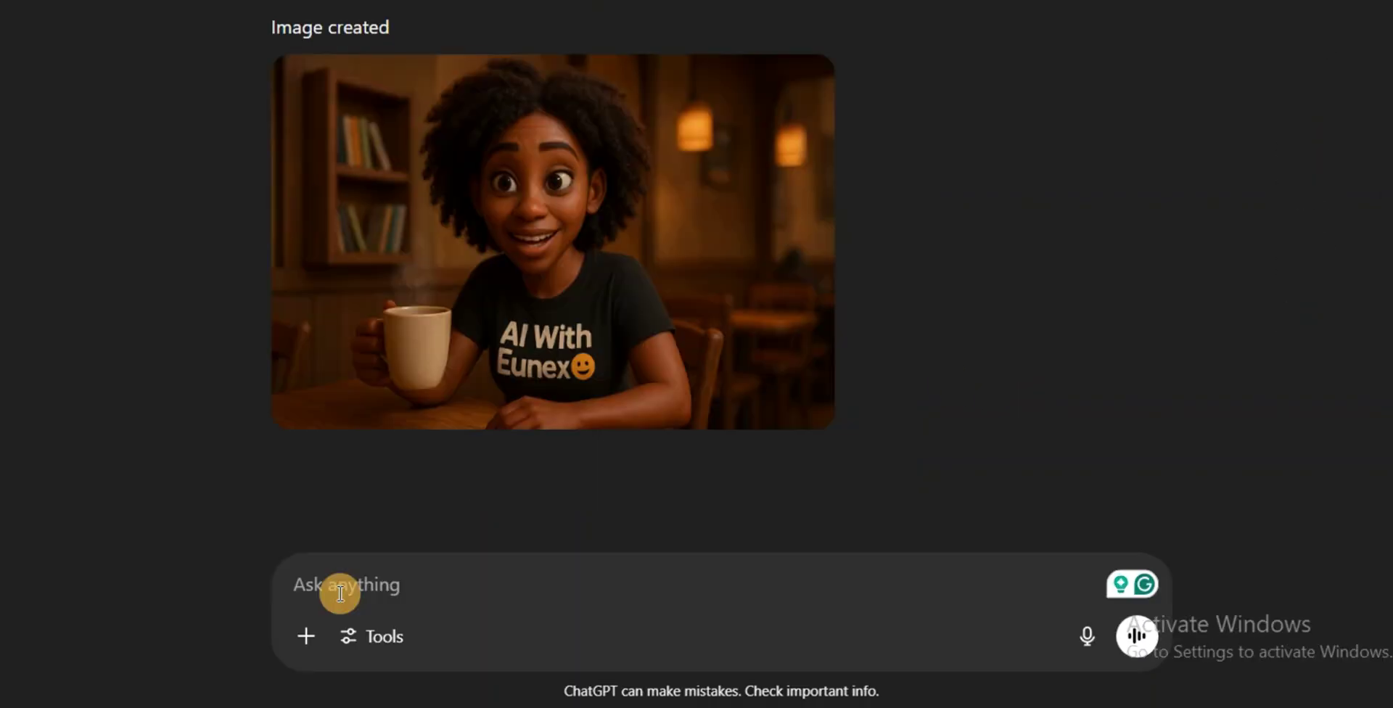
pyautogui.click(340, 593)
pyautogui.write('Generate the same character sitting in the center of her sofa in a well-lit sitting room relaxed and watching television')
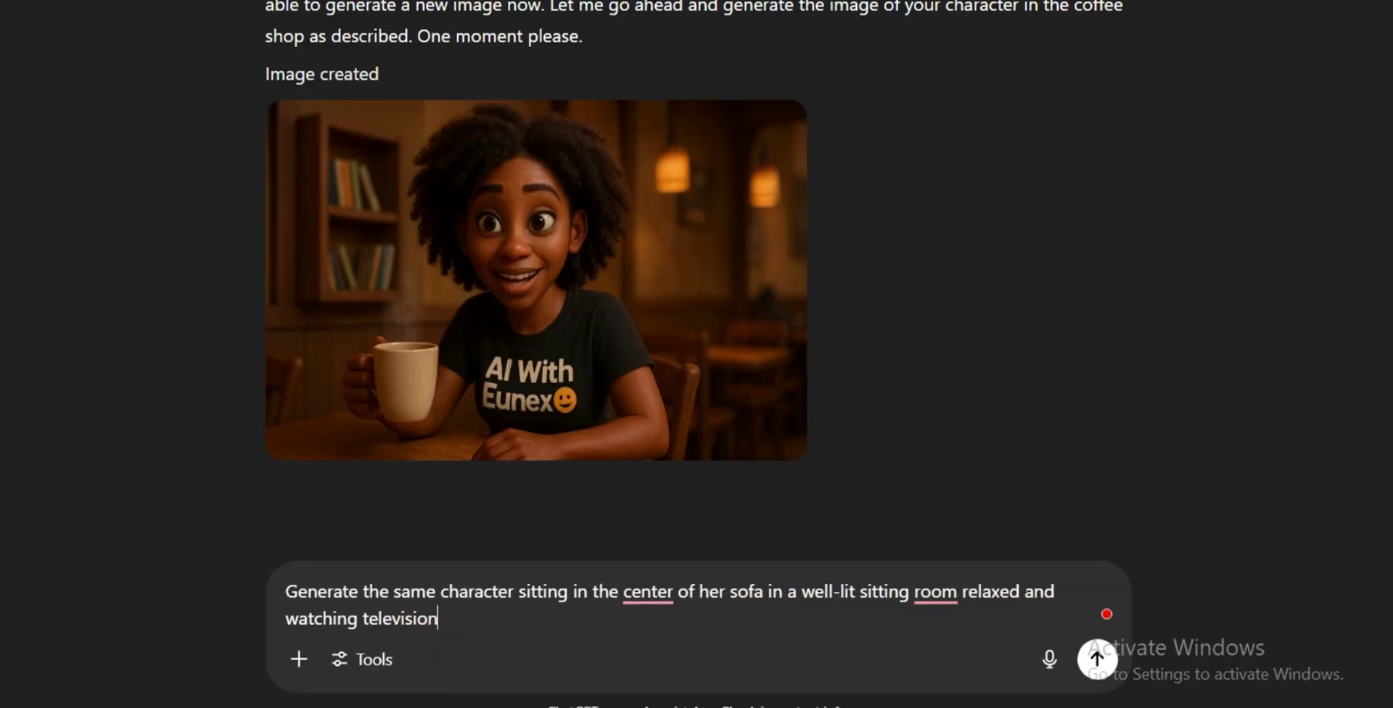
# Send the sofa-and-television prompt, then switch to Hedra's Character-3 video page
pyautogui.click(1096, 660)
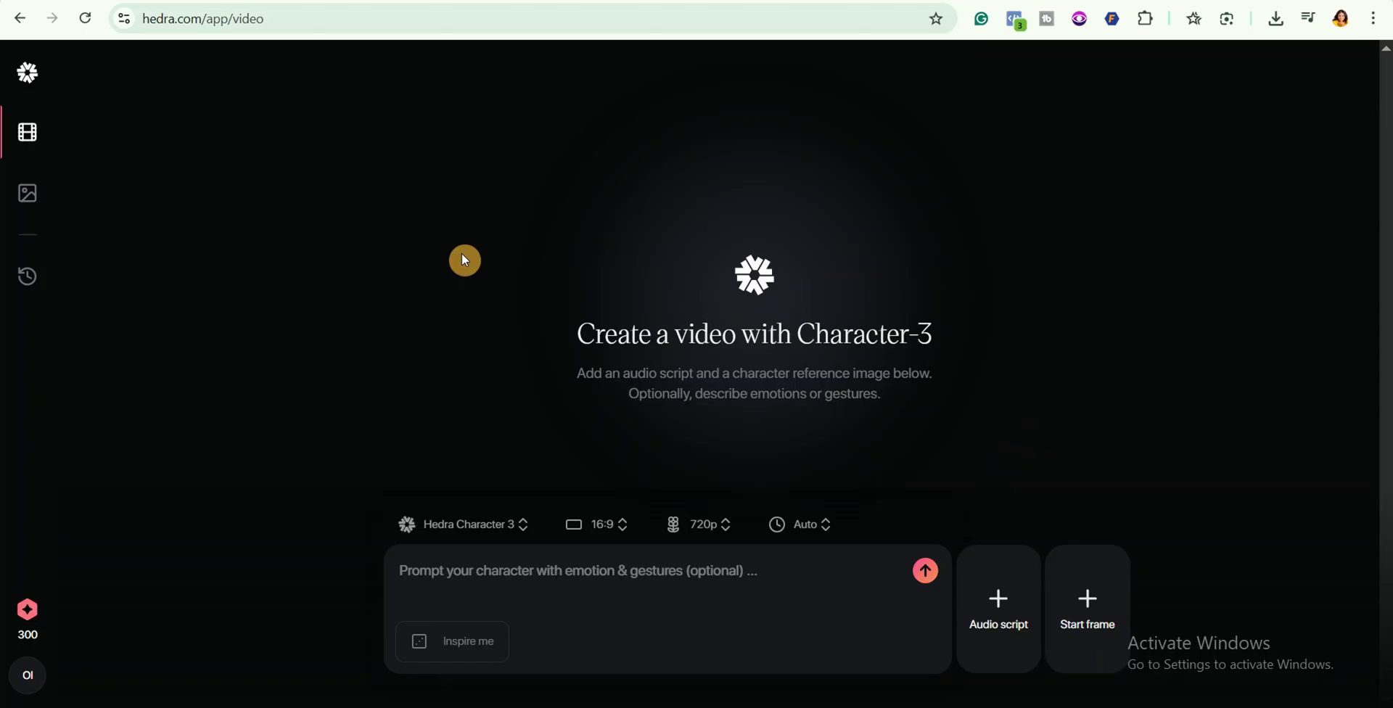
# Confirm the Hedra Character 3 model, 16:9 aspect ratio and 720p resolution
pyautogui.click(495, 535)
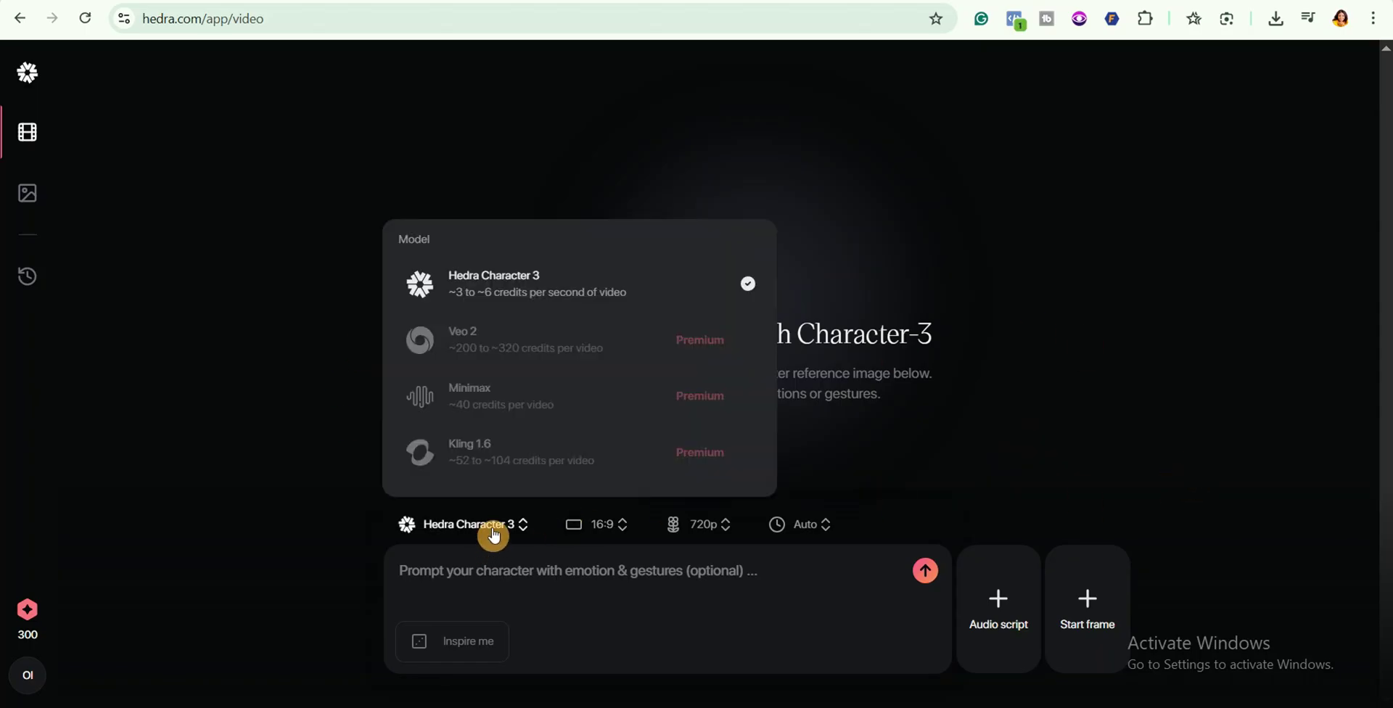
pyautogui.click(542, 299)
pyautogui.click(612, 537)
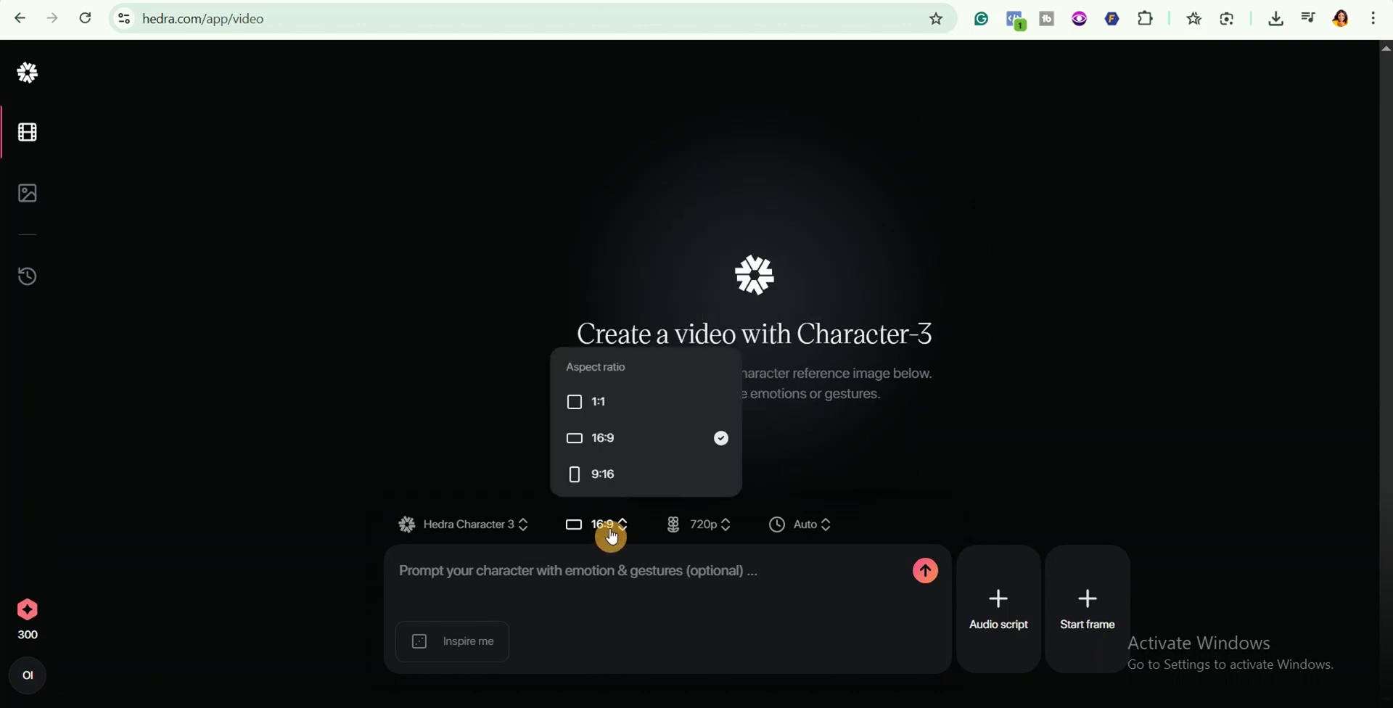
pyautogui.click(609, 443)
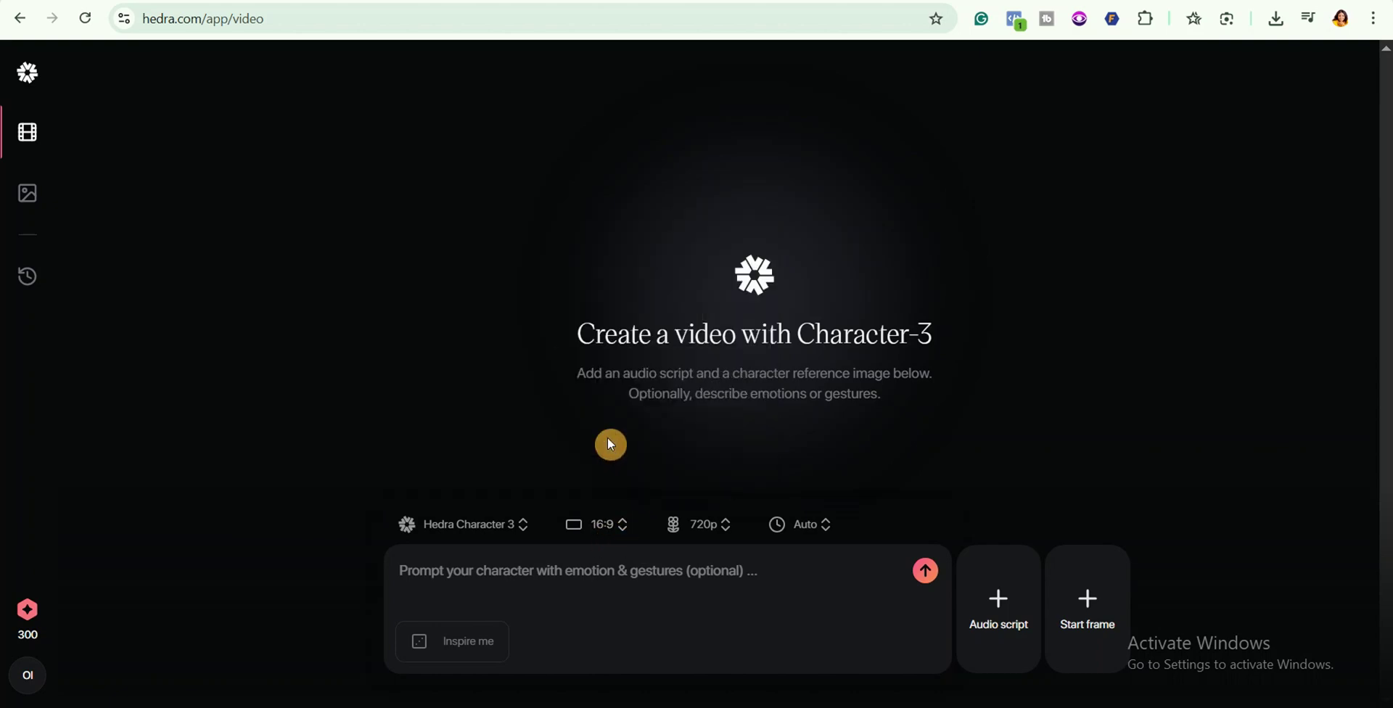
pyautogui.click(724, 537)
pyautogui.click(755, 475)
# Upload the cartoon woman image as the start frame and bring up the audio script choices
pyautogui.click(1091, 612)
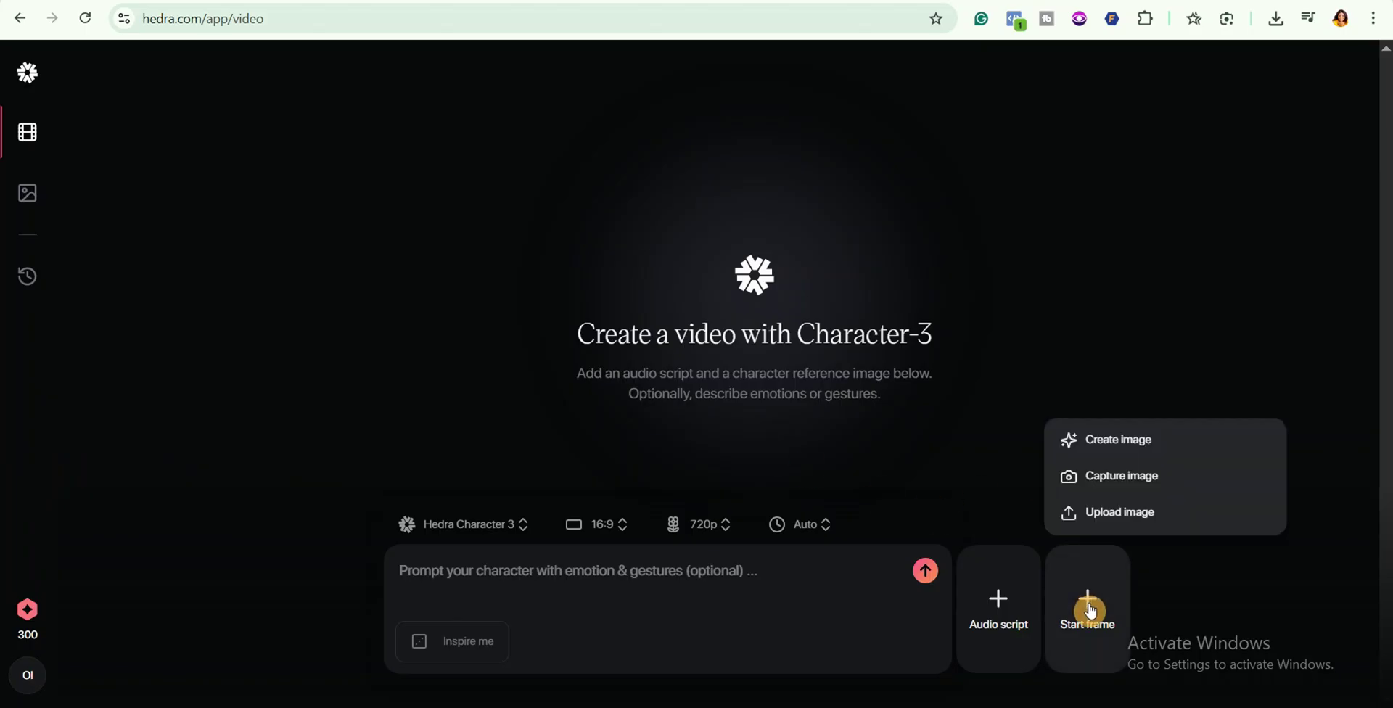
pyautogui.click(1135, 517)
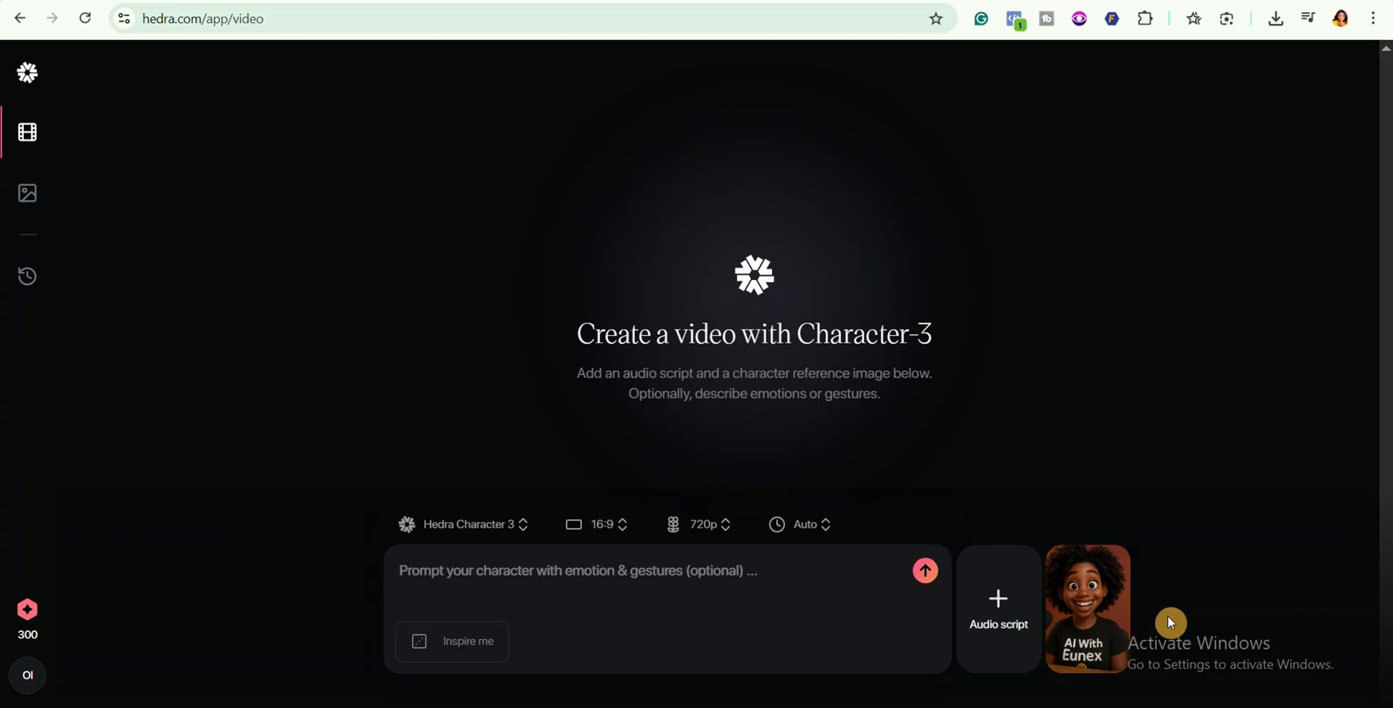
pyautogui.click(997, 653)
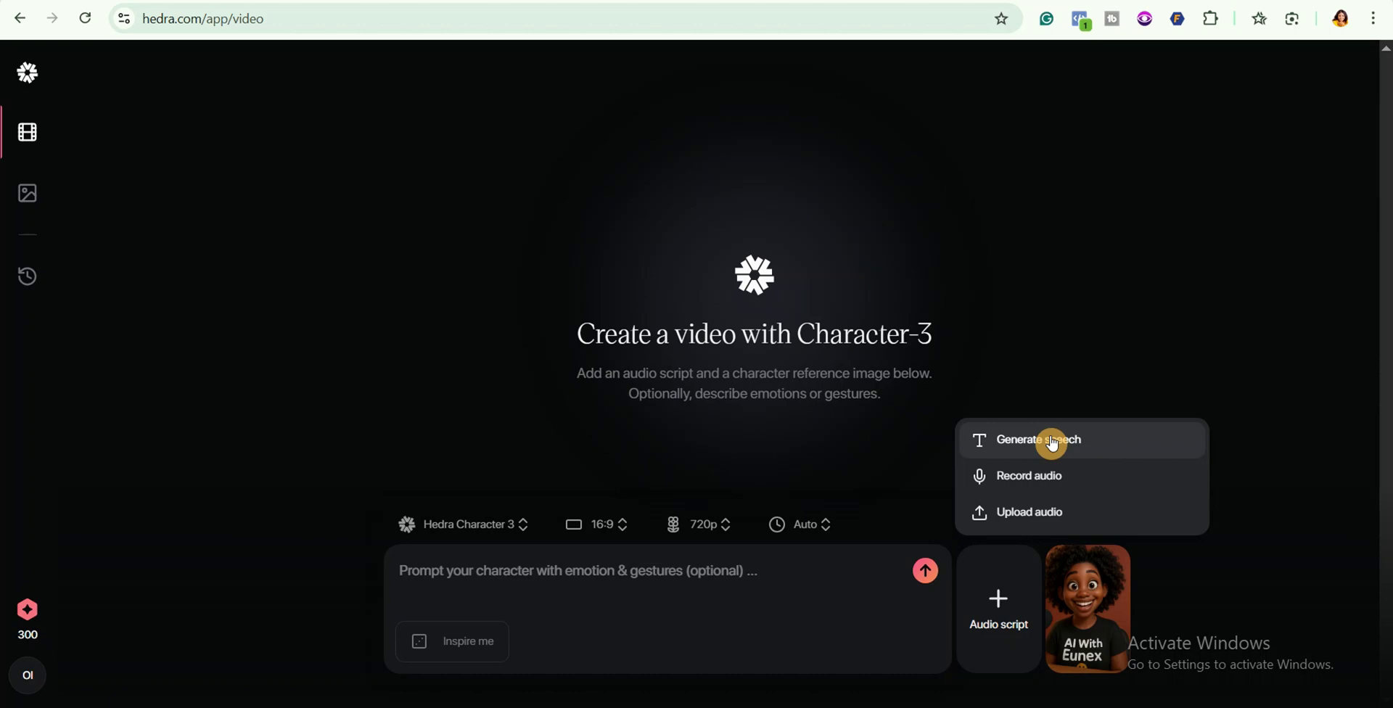
# Paste the intro script into generated speech with the Grace voice, then return to audio options
pyautogui.click(1050, 436)
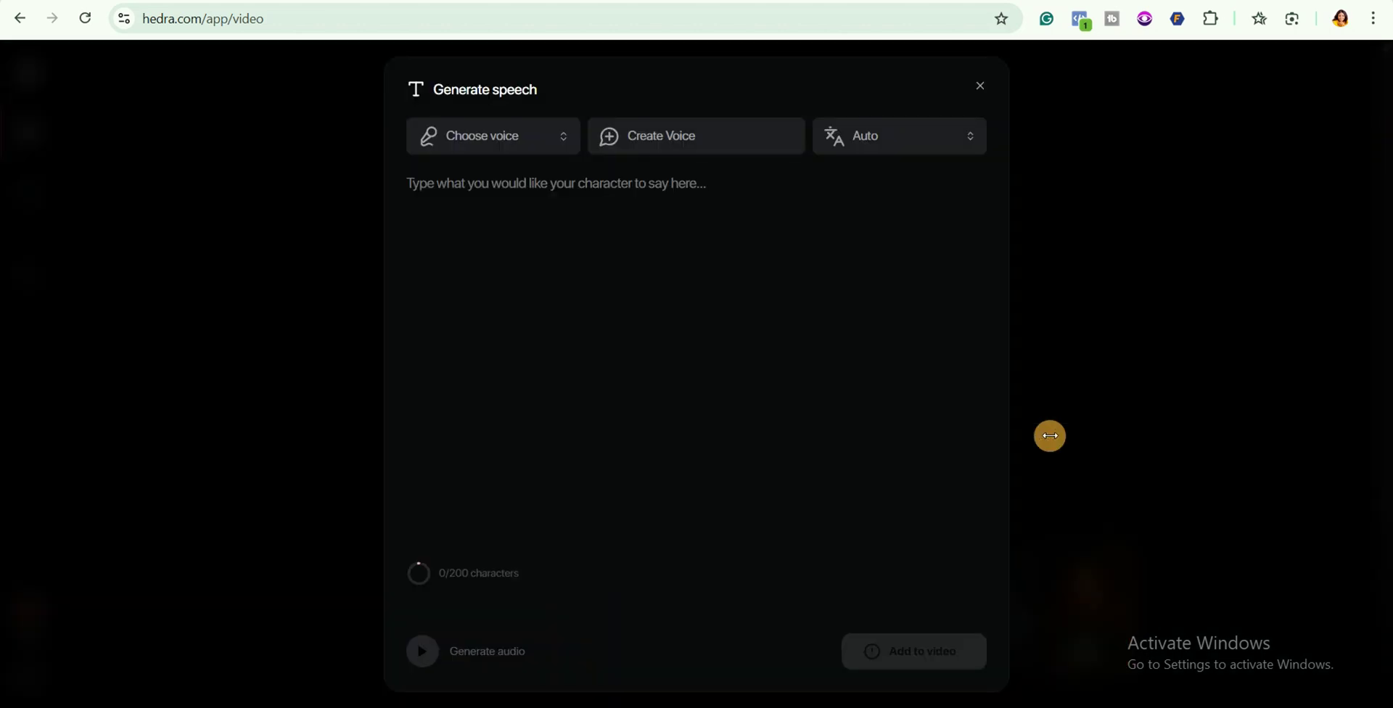
pyautogui.click(445, 190)
pyautogui.write("Love this type of video and want to make your own? Then stick around—because today, I'm breaking down exactly how to turn your ChatGPT Images into smooth animations using a powerful AI video generator")
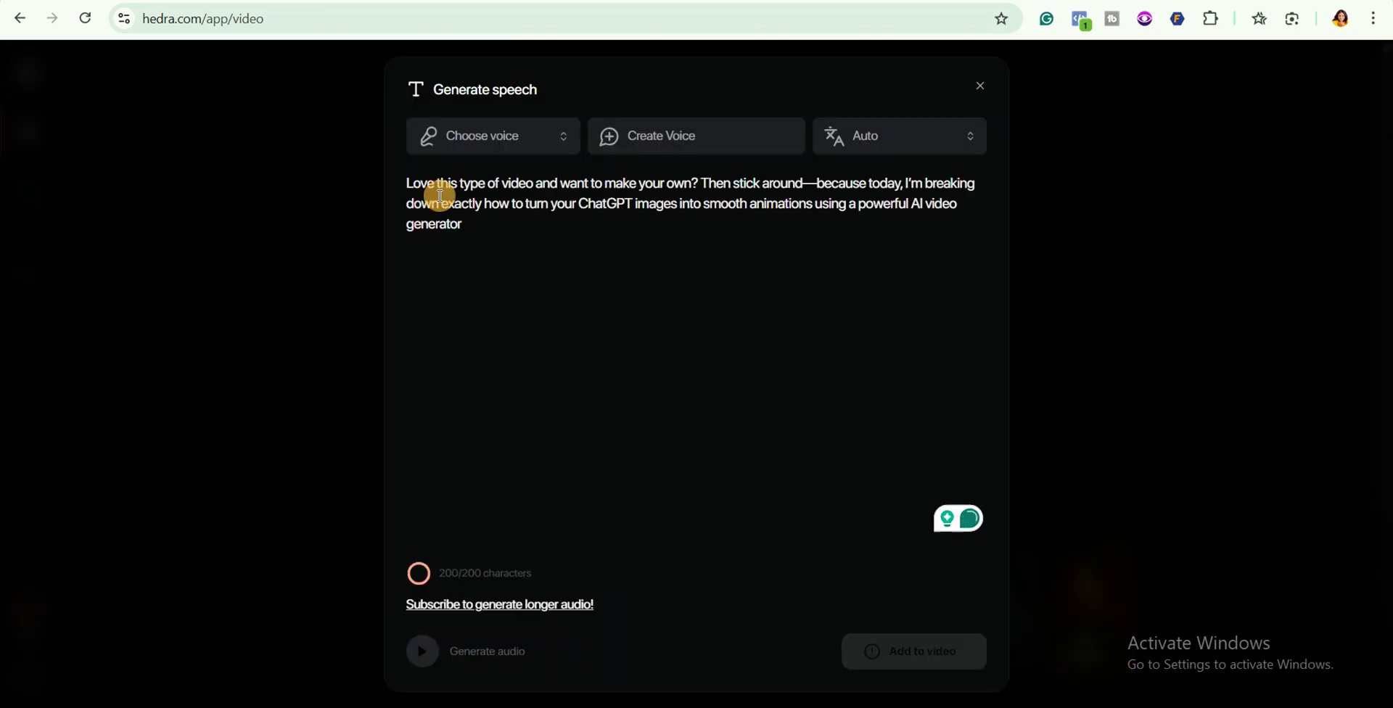
pyautogui.click(494, 136)
pyautogui.click(508, 301)
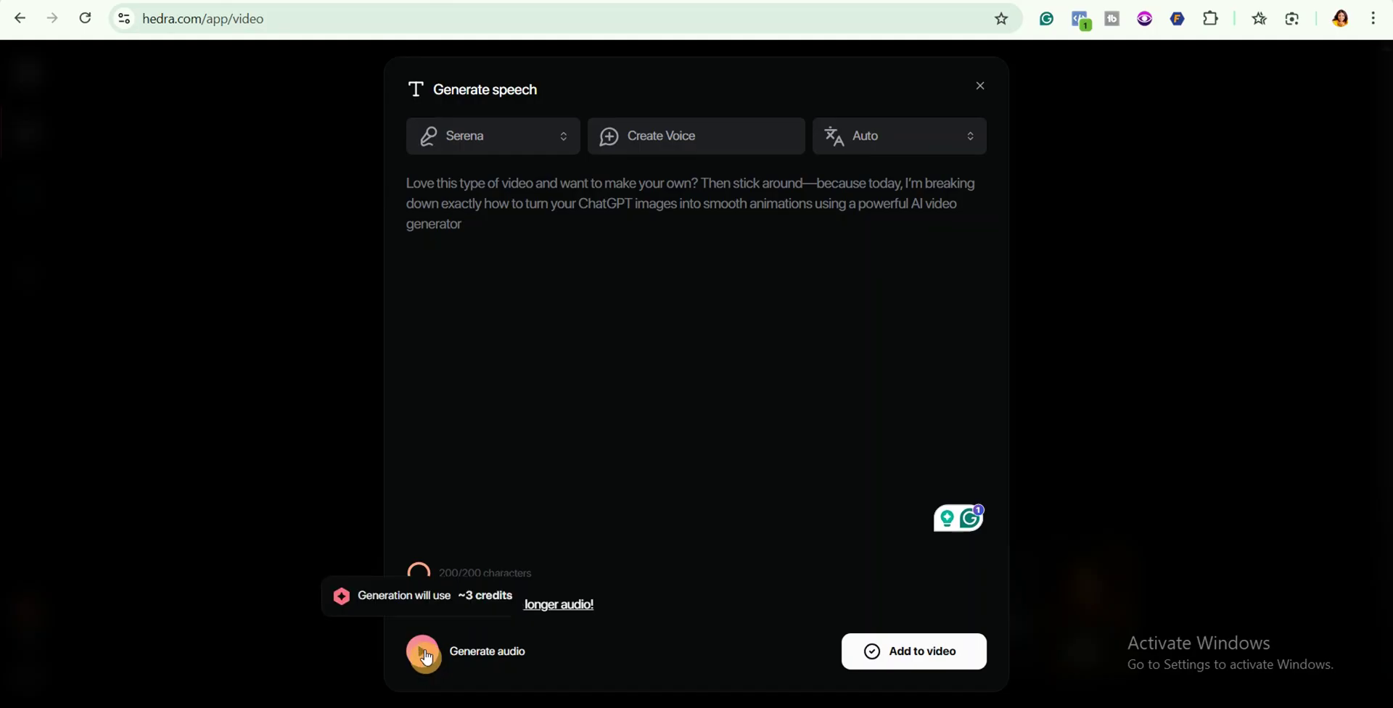
pyautogui.click(913, 654)
pyautogui.click(1002, 607)
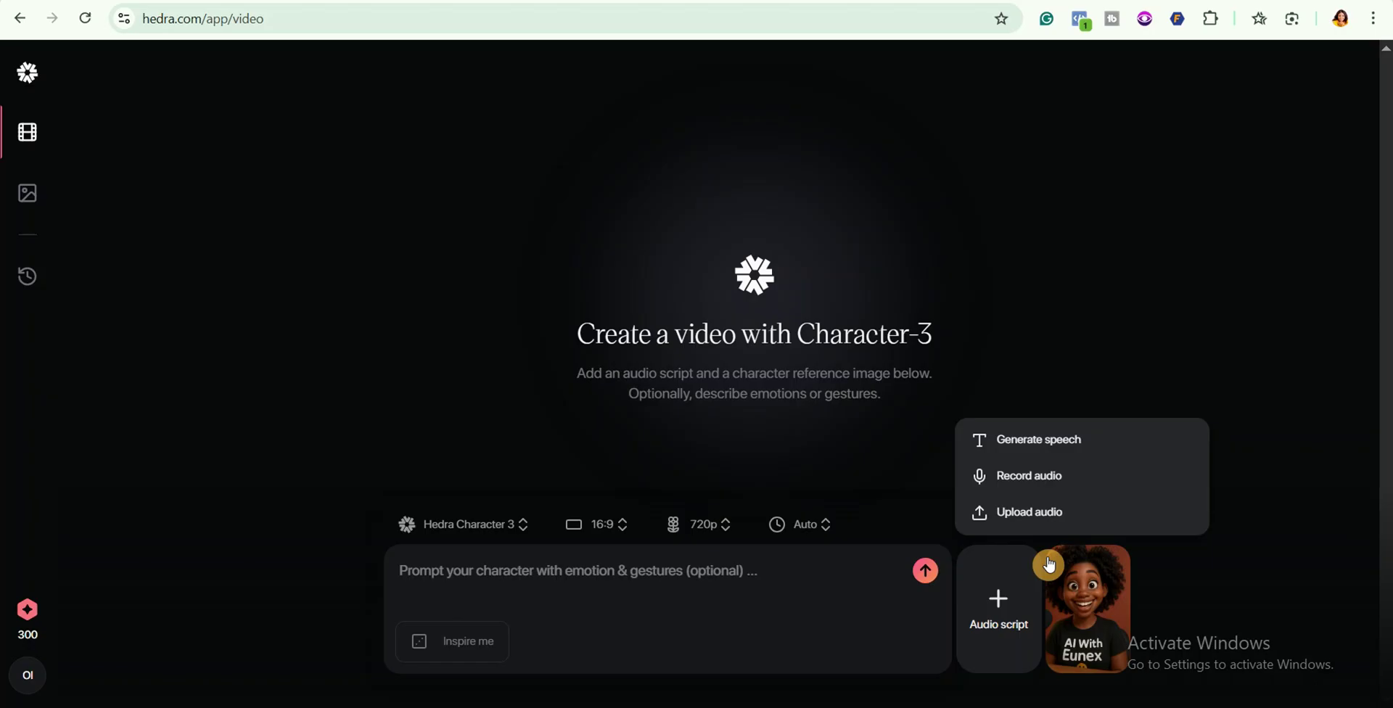
# Record a microphone clip, trim its end to 00:18.09, and add it to the video
pyautogui.click(1038, 479)
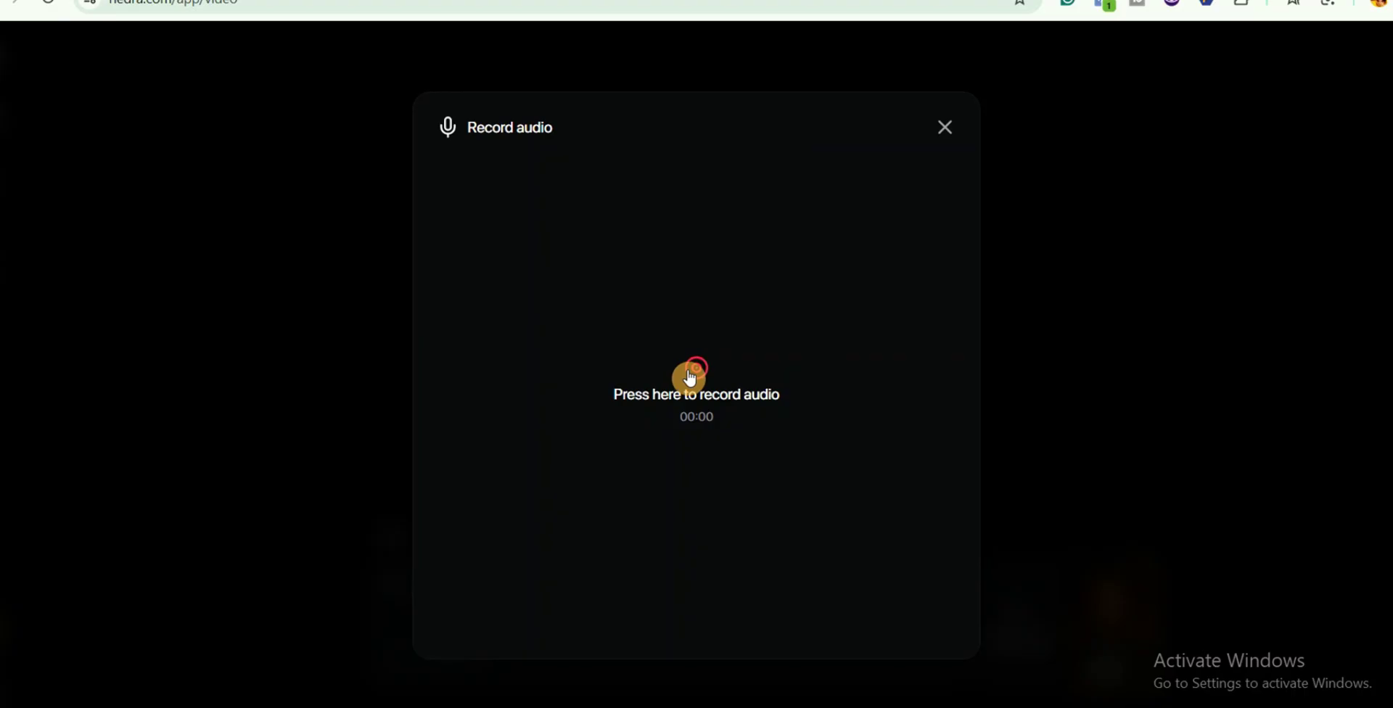
pyautogui.click(692, 376)
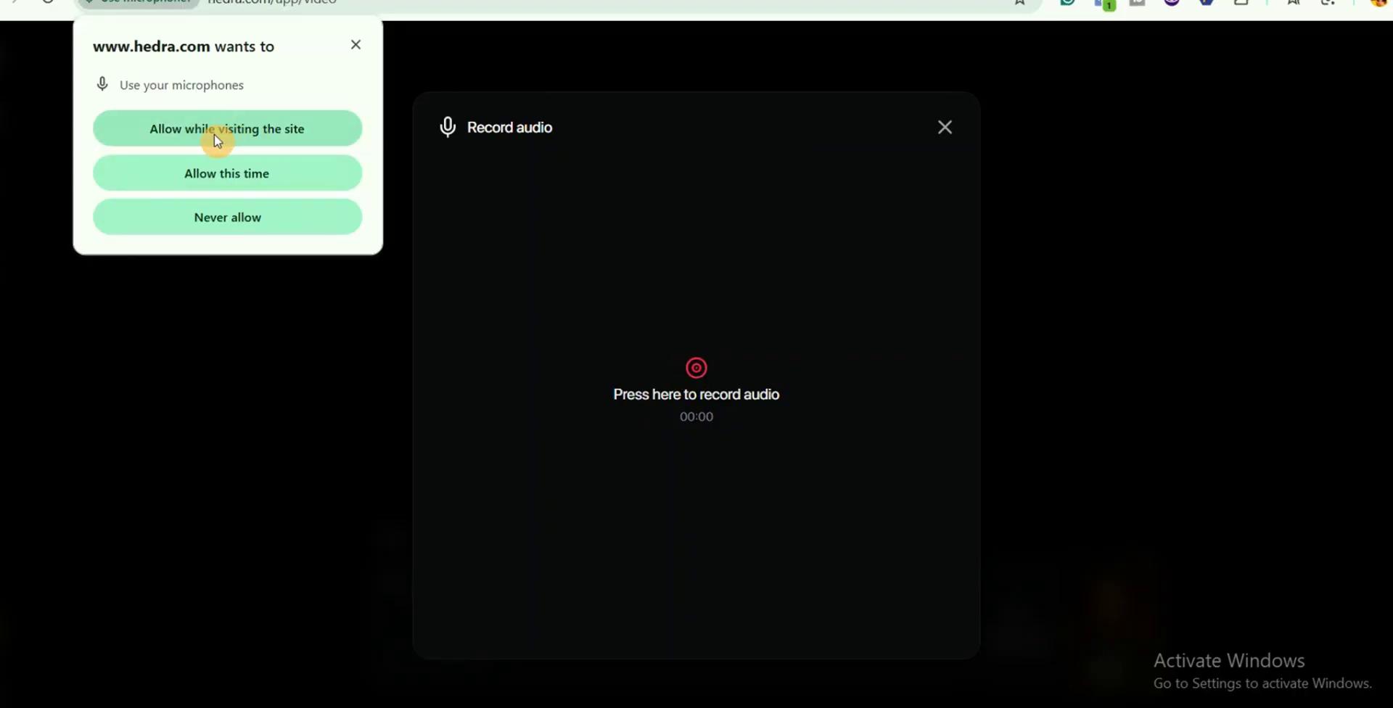
pyautogui.click(263, 177)
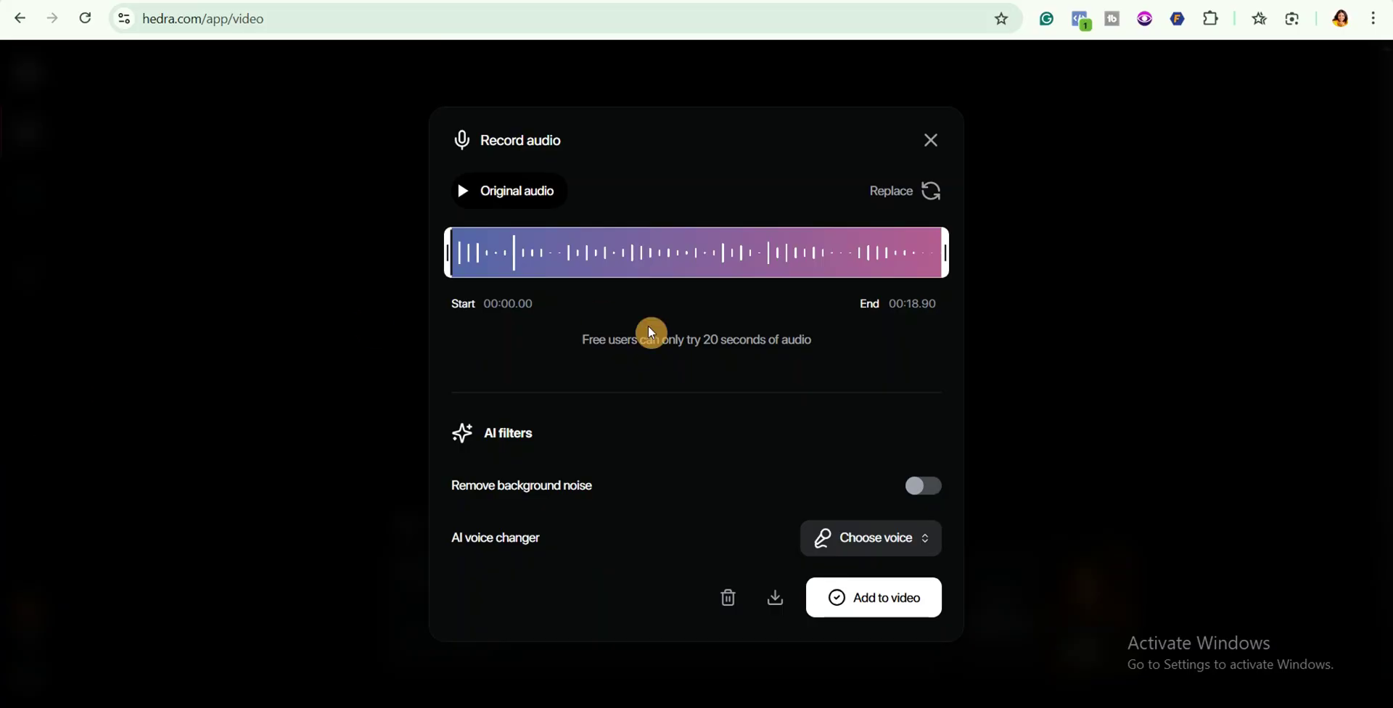
pyautogui.click(469, 196)
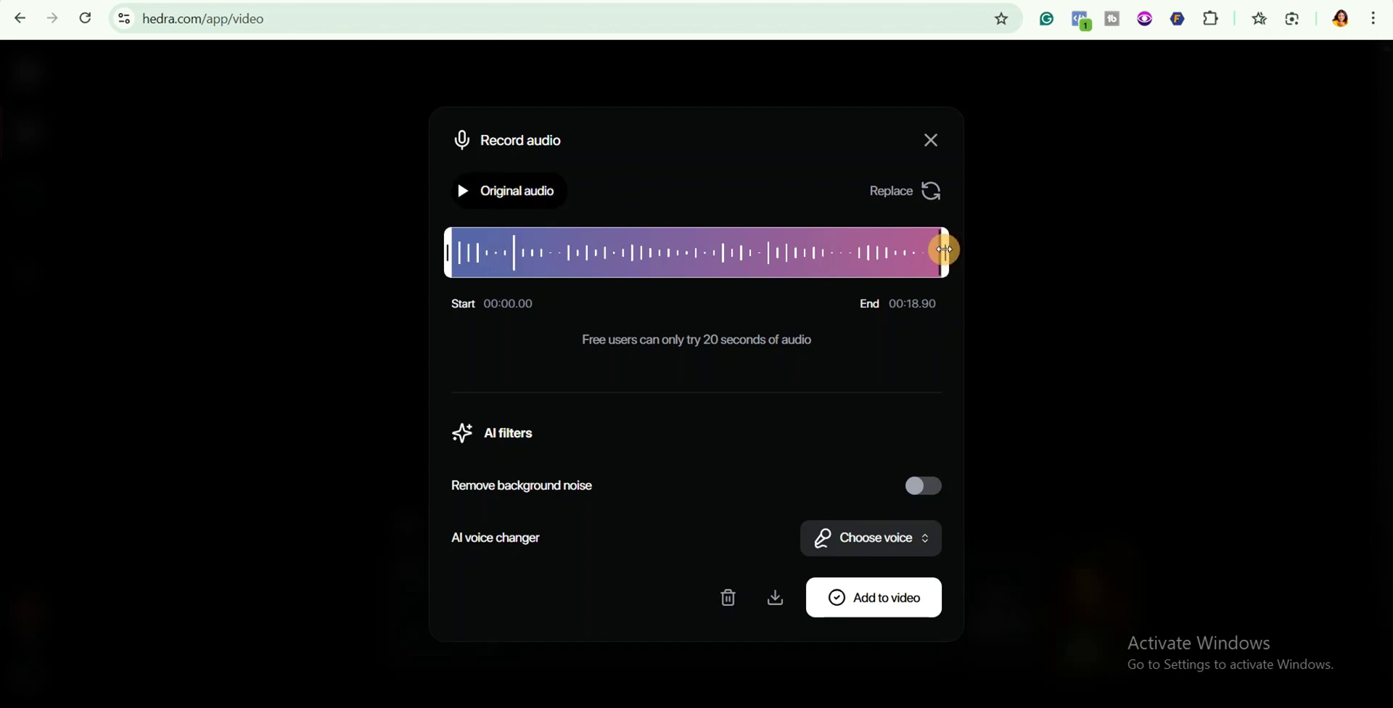
pyautogui.moveTo(925, 250); pyautogui.dragTo(911, 250)
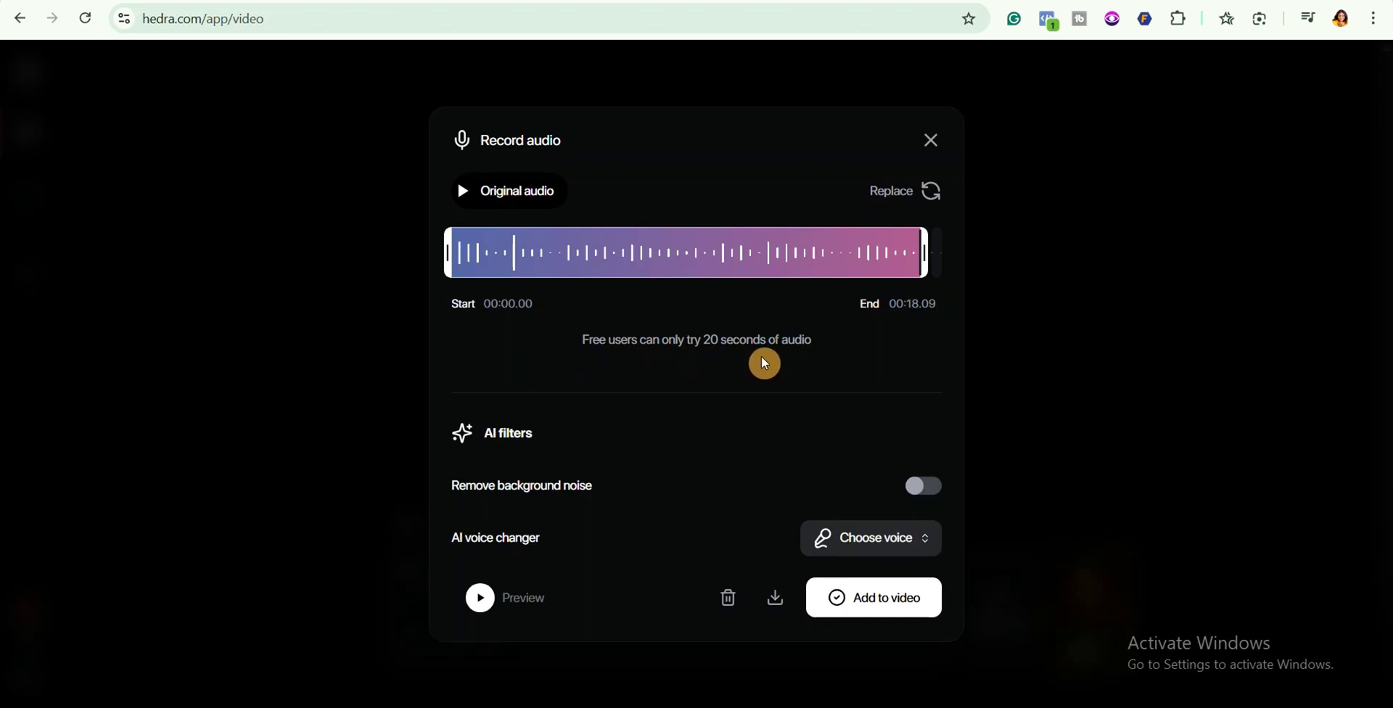
pyautogui.click(876, 602)
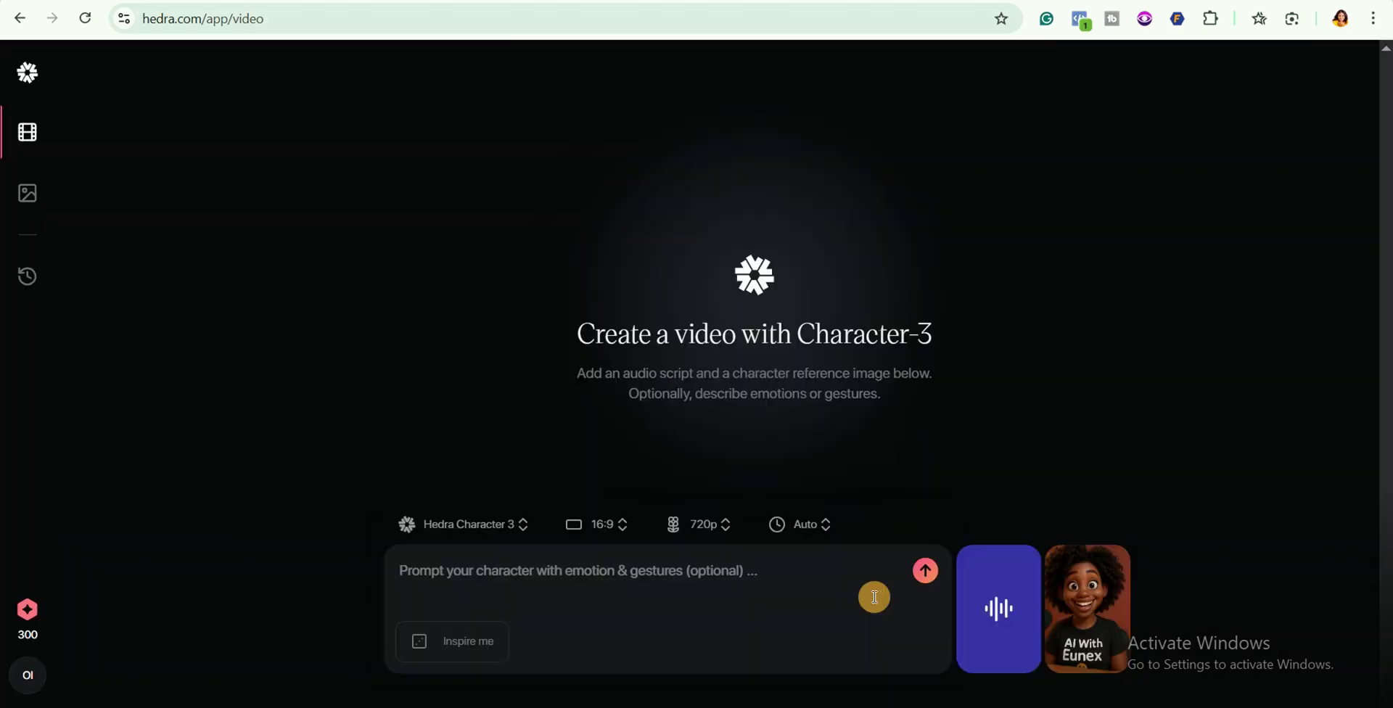
# Paste the prompt for her talking to camera with hand gestures in a YouTube studio and submit
pyautogui.click(430, 580)
pyautogui.write('A woman in a YouTube studio looking directly into the camera while talking and making hand gestures')
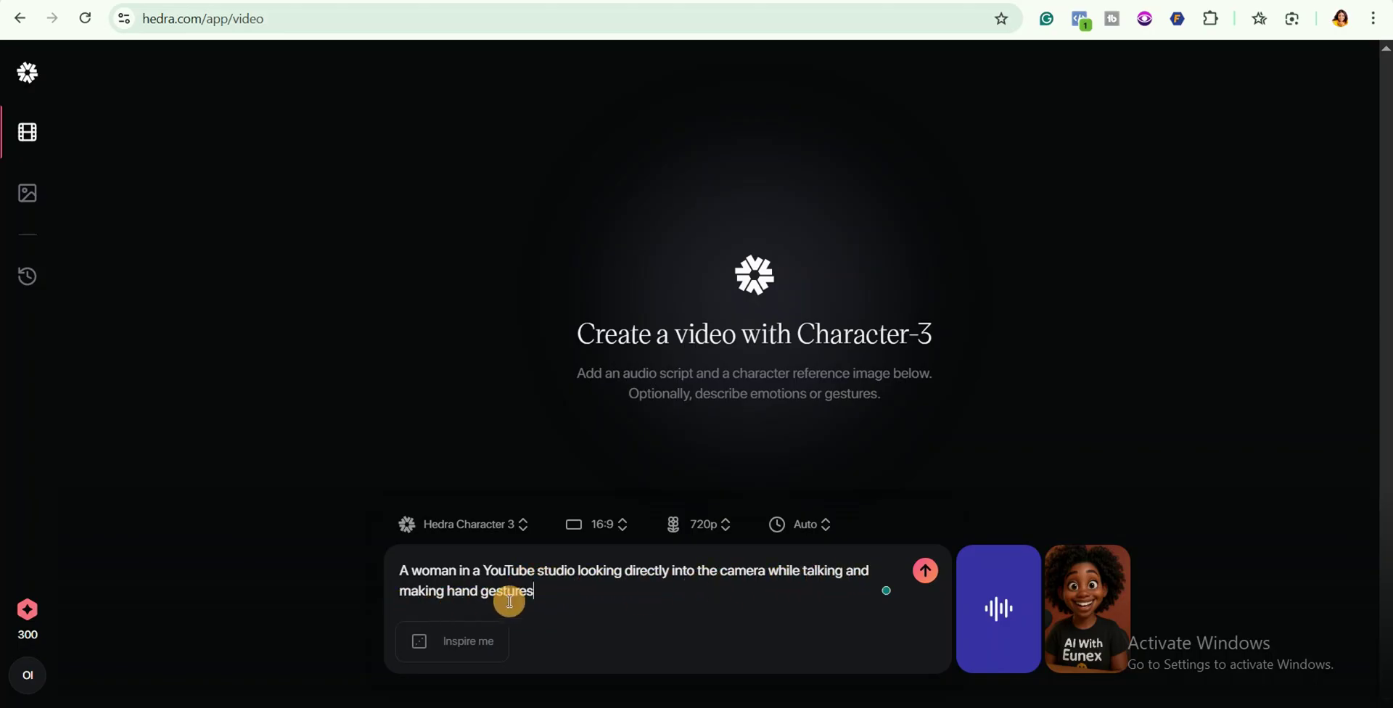
pyautogui.click(929, 577)
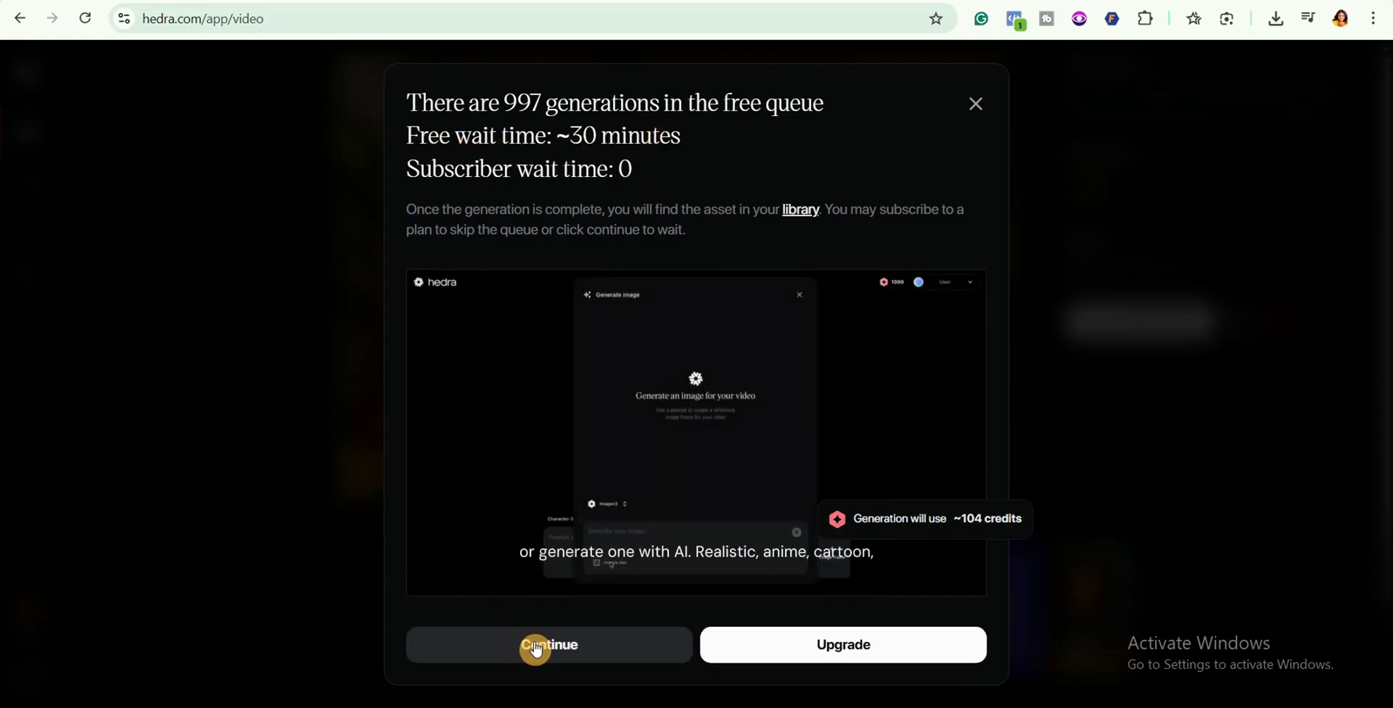
# Accept the free queue wait so Hedra renders the 16:9 talking video of the cartoon woman
pyautogui.click(536, 648)
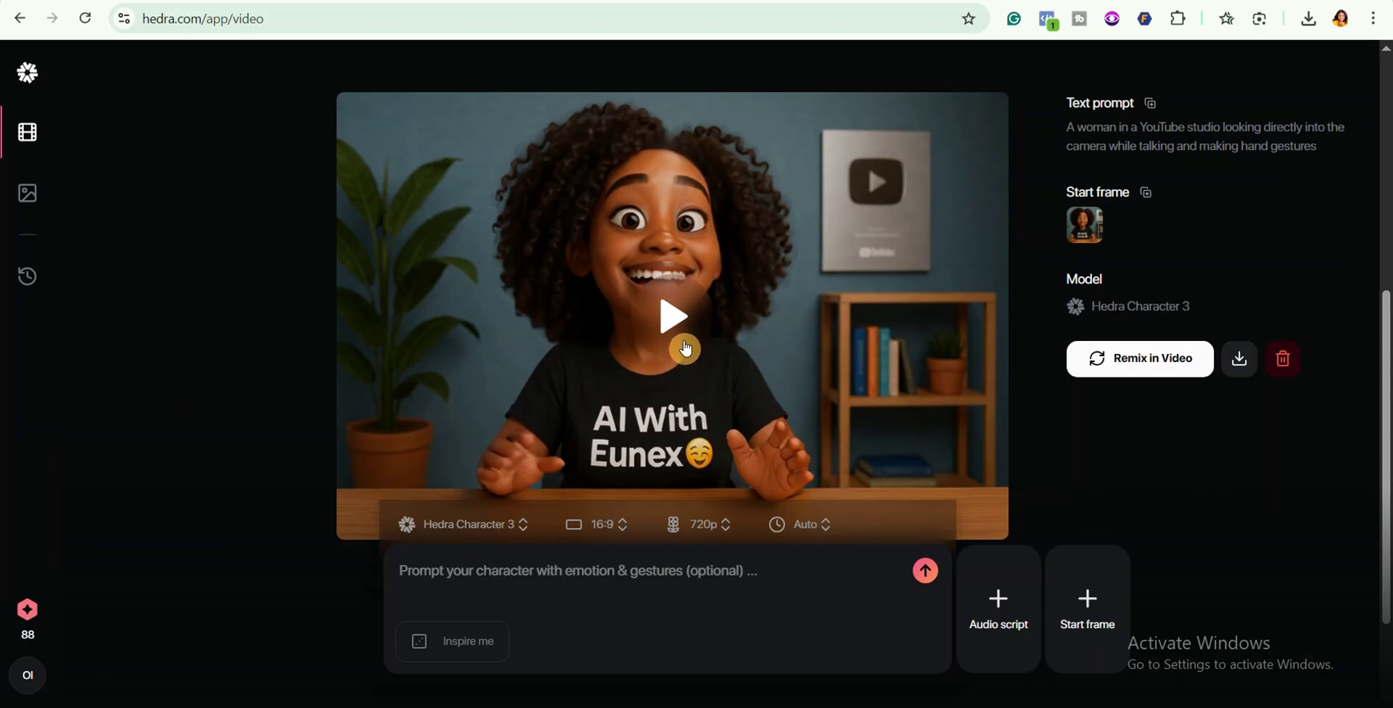
pyautogui.click(685, 349)
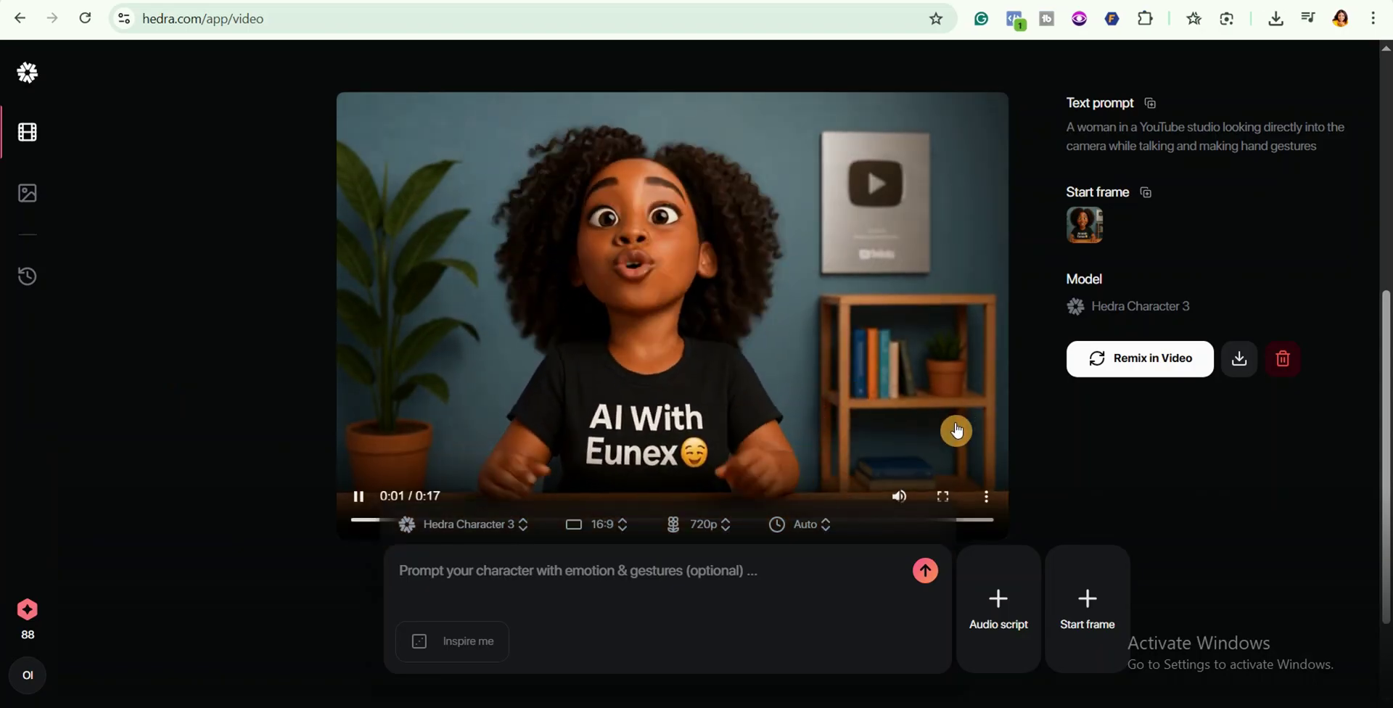